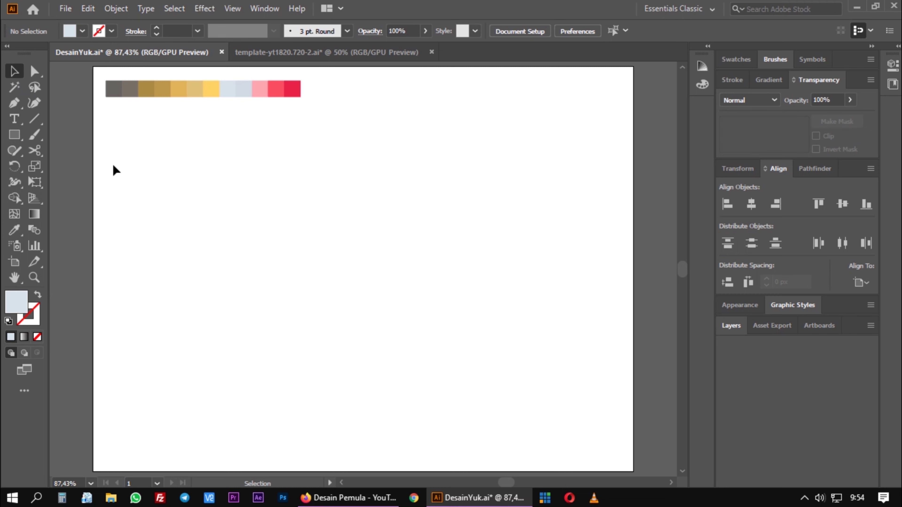
Draw a large light blue-grey rectangle and round its bottom corners into a semicircle.
click(15, 135)
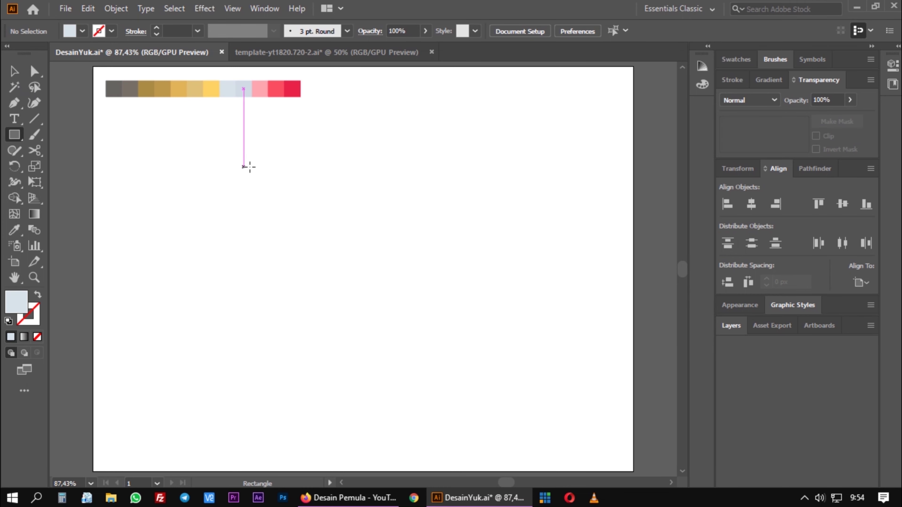
mouse_move(264, 161)
mouse_down()
mouse_move(471, 314)
mouse_move(475, 335)
mouse_up()
click(10, 76)
click(568, 229)
drag(406, 264, 397, 264)
click(554, 288)
click(356, 298)
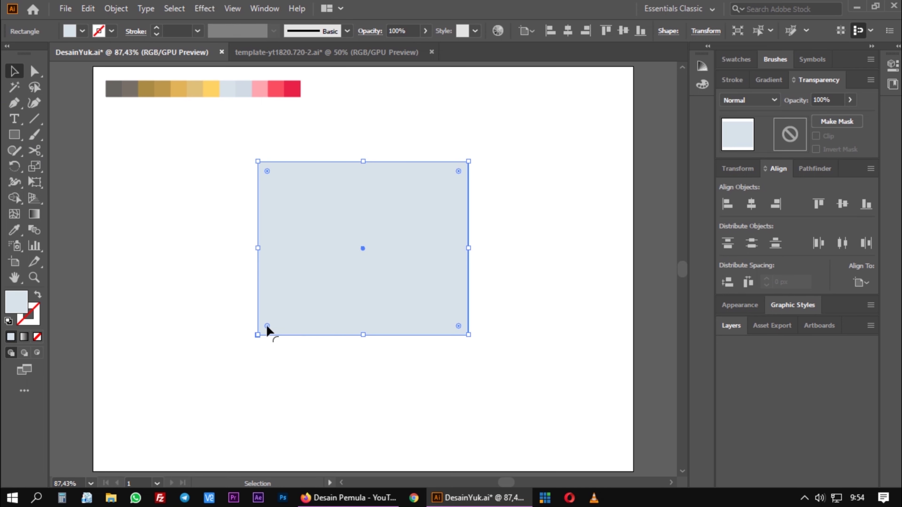
mouse_move(458, 325)
mouse_down()
mouse_move(397, 203)
mouse_move(405, 197)
mouse_up()
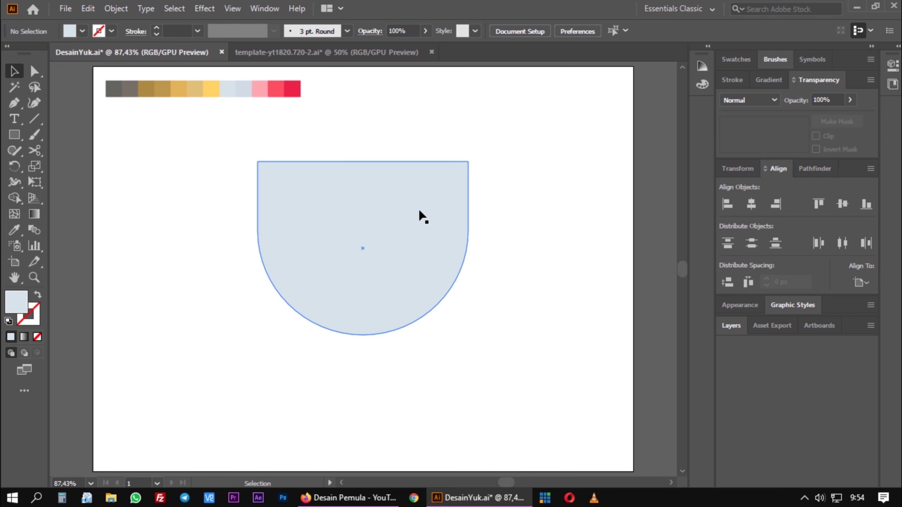
Pull both top corners inward about 12–13 px to taper the bowl's top edge.
click(35, 71)
drag(258, 162, 268, 164)
drag(469, 162, 460, 163)
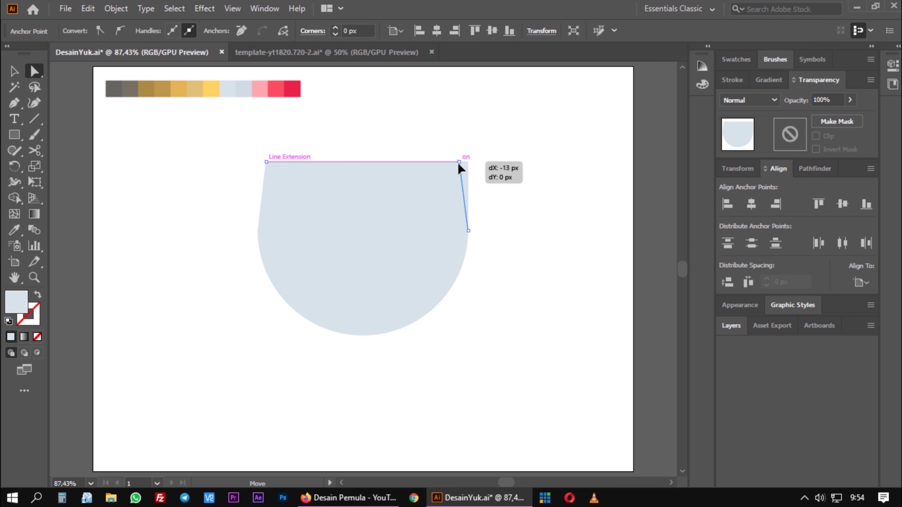
drag(459, 161, 459, 161)
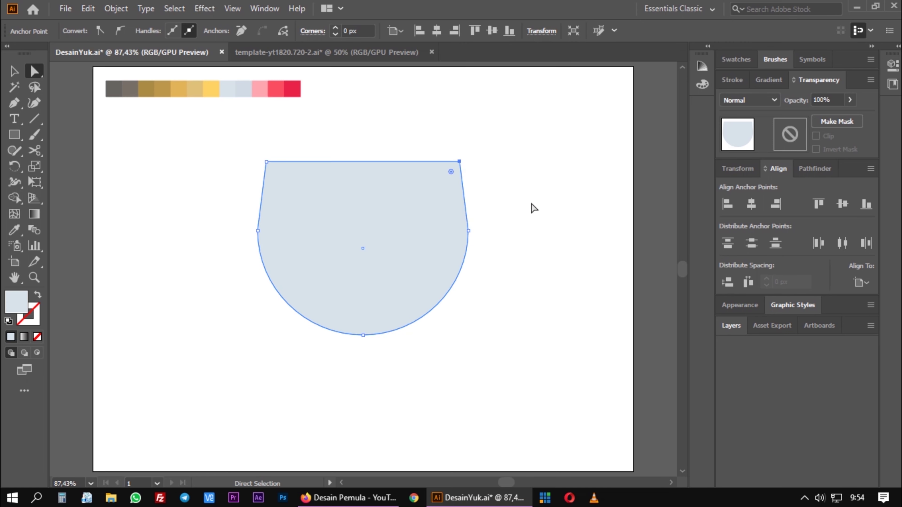
click(18, 78)
click(187, 189)
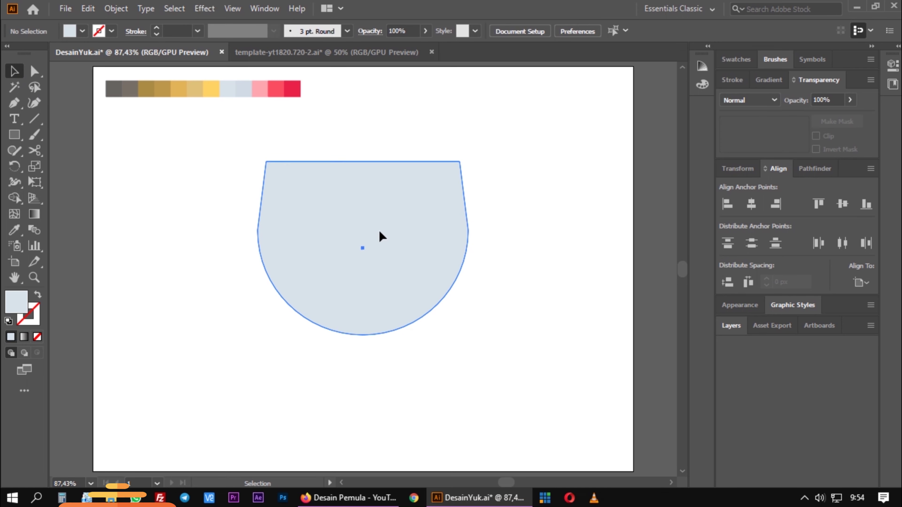
click(379, 236)
Round the bowl's left and right side corners into smooth curves.
key(a)
click(258, 230)
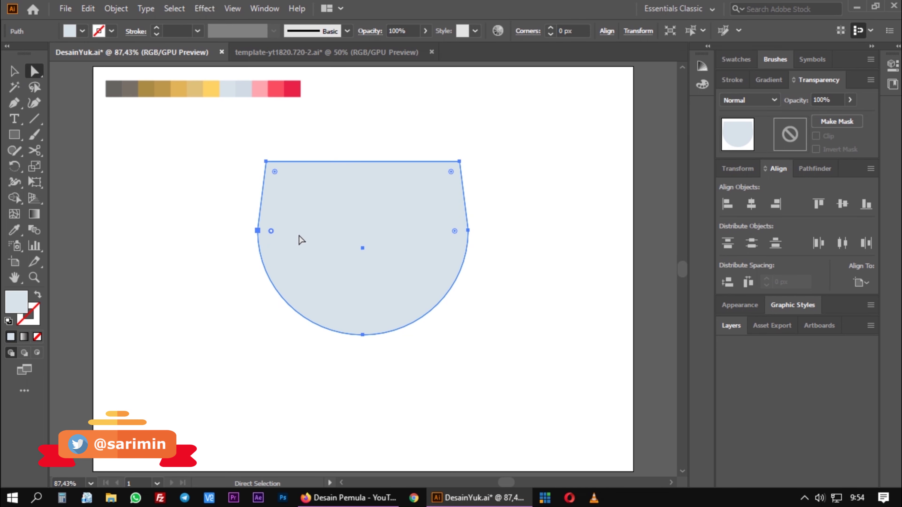
shift+click(468, 230)
drag(455, 231, 270, 238)
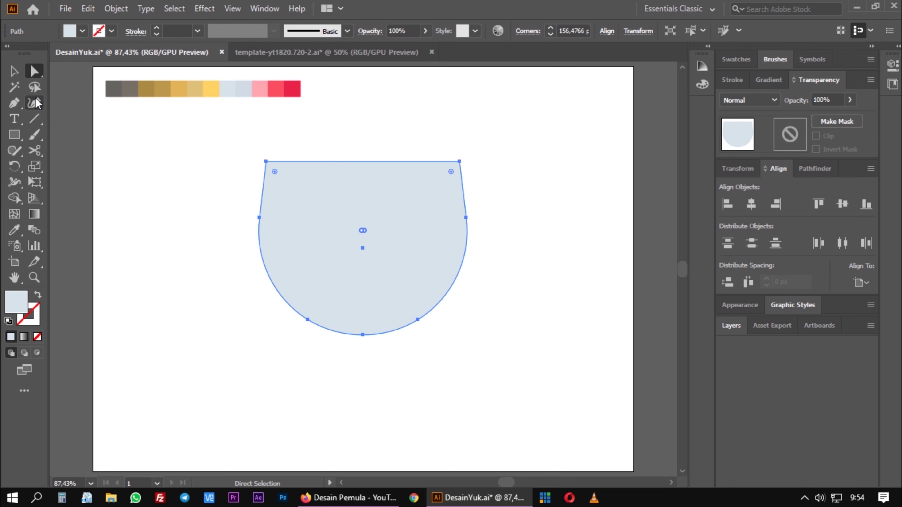
Move the bowl slightly higher and scale it down to roughly 271 × 225 px.
key(v)
click(260, 128)
drag(382, 257, 376, 247)
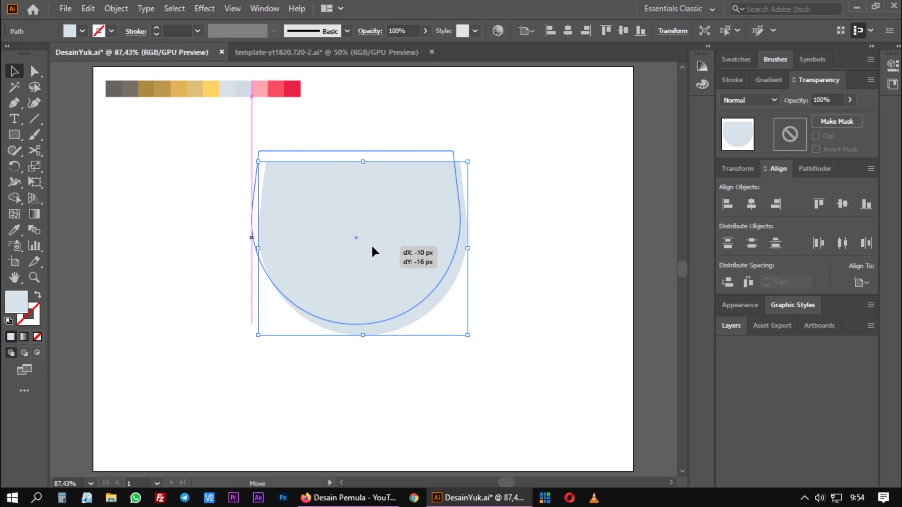
click(524, 282)
click(428, 249)
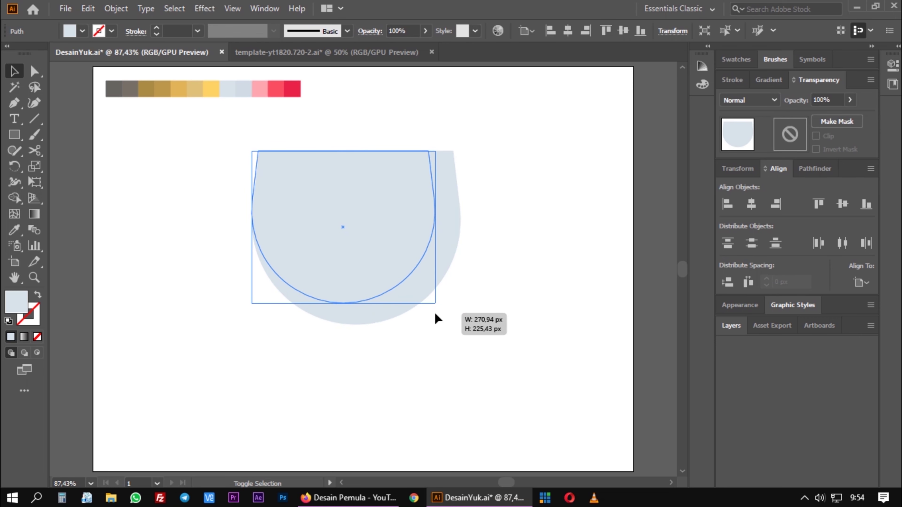
drag(460, 325, 435, 305)
click(483, 318)
drag(358, 255, 373, 255)
click(484, 267)
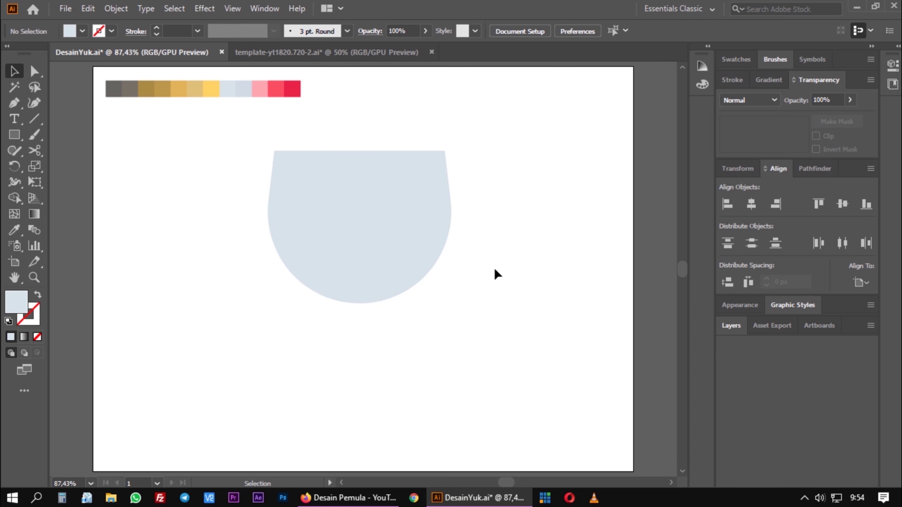
click(14, 135)
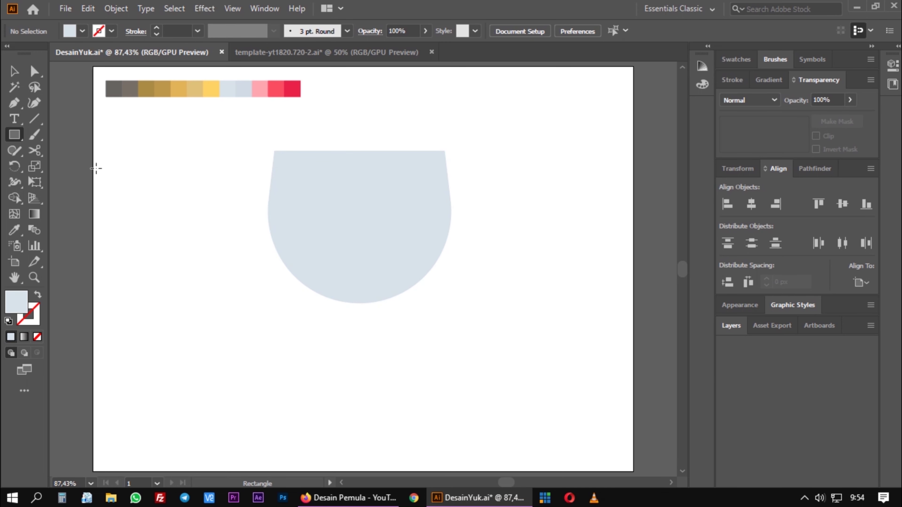
Draw a tall narrow stem rectangle and place it just under the bowl.
drag(195, 241, 210, 323)
click(14, 72)
click(219, 252)
drag(207, 284, 359, 314)
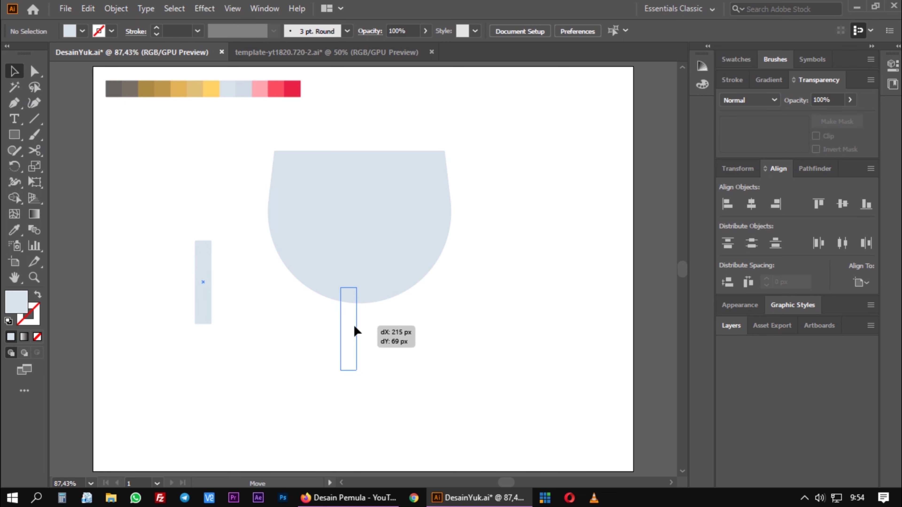
drag(359, 315, 363, 323)
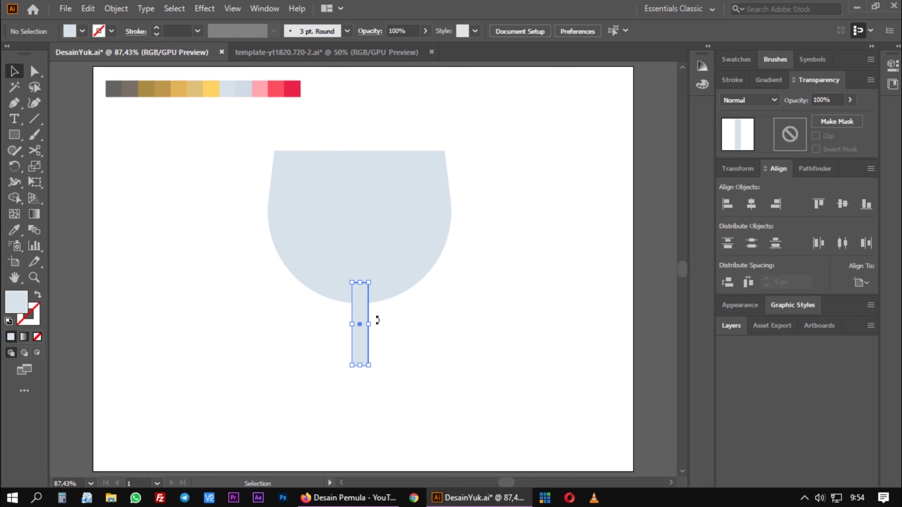
Draw a wide flat base rectangle and horizontally centre the bowl, stem and base.
click(14, 134)
mouse_move(235, 360)
mouse_down()
mouse_move(342, 379)
mouse_move(334, 371)
mouse_up()
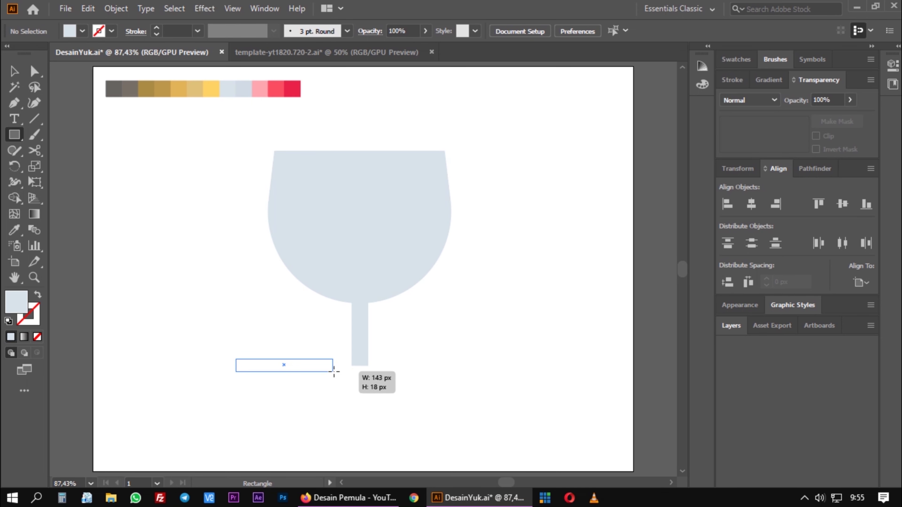
drag(333, 371, 335, 374)
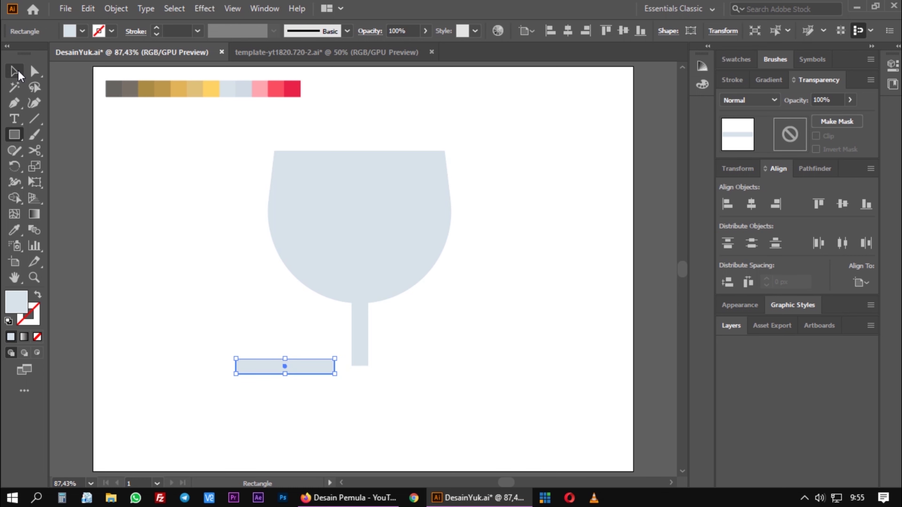
click(14, 71)
click(193, 231)
drag(208, 185, 464, 403)
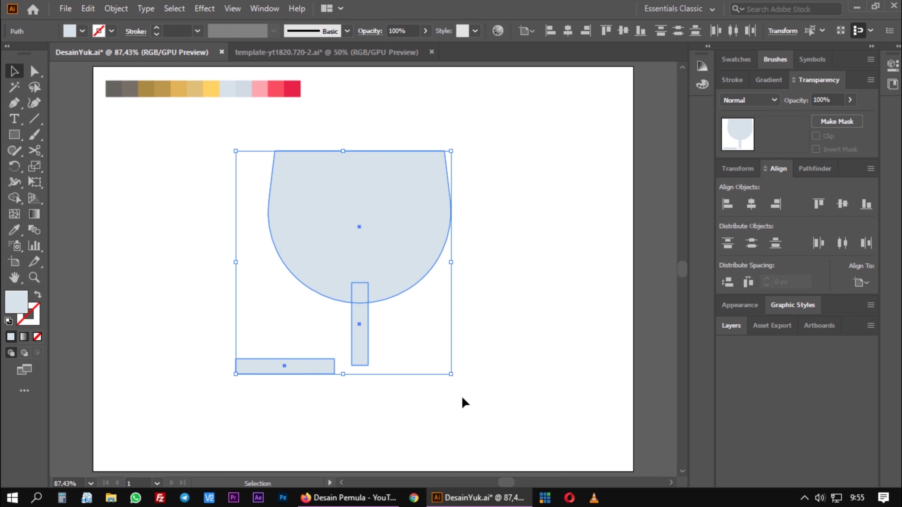
click(750, 203)
Select the stem and base rectangles together.
click(538, 291)
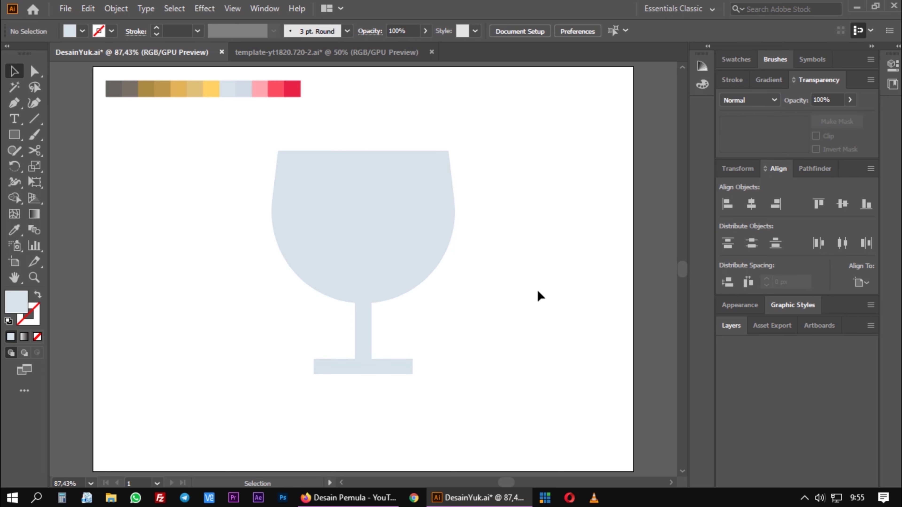
click(361, 366)
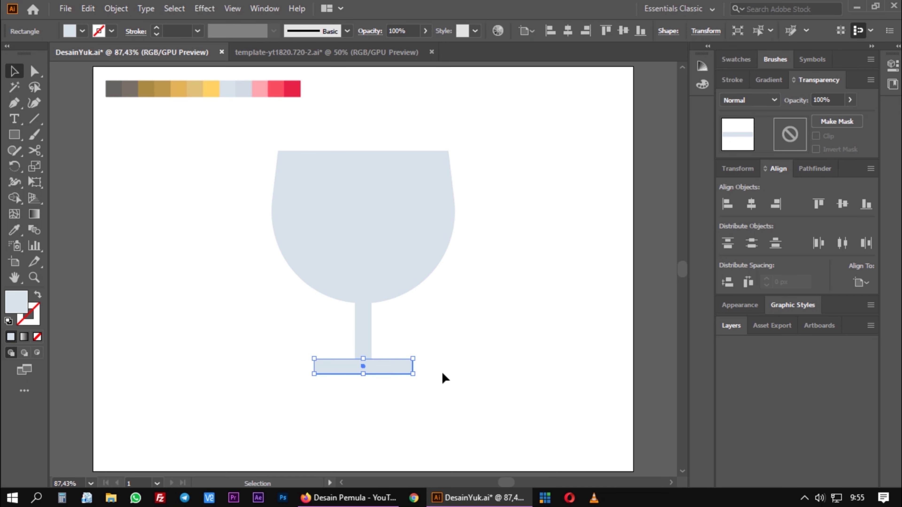
click(476, 332)
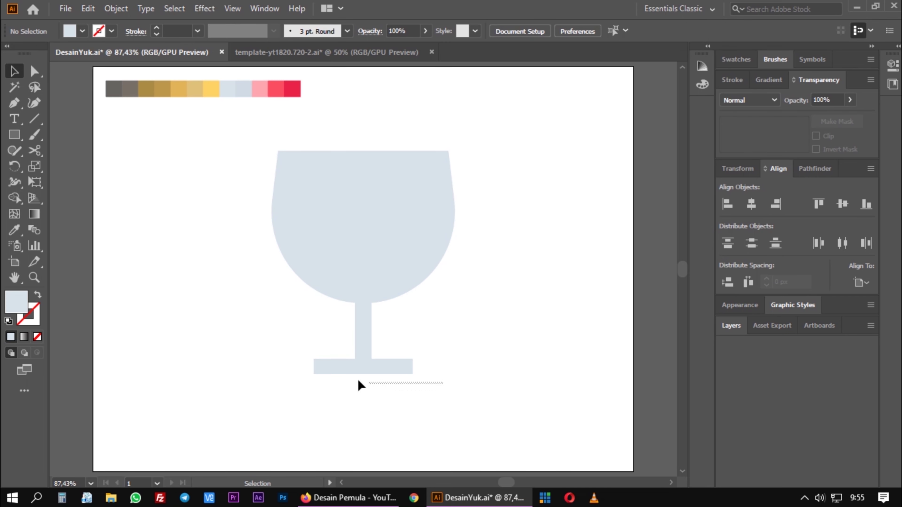
drag(358, 381, 243, 376)
click(814, 169)
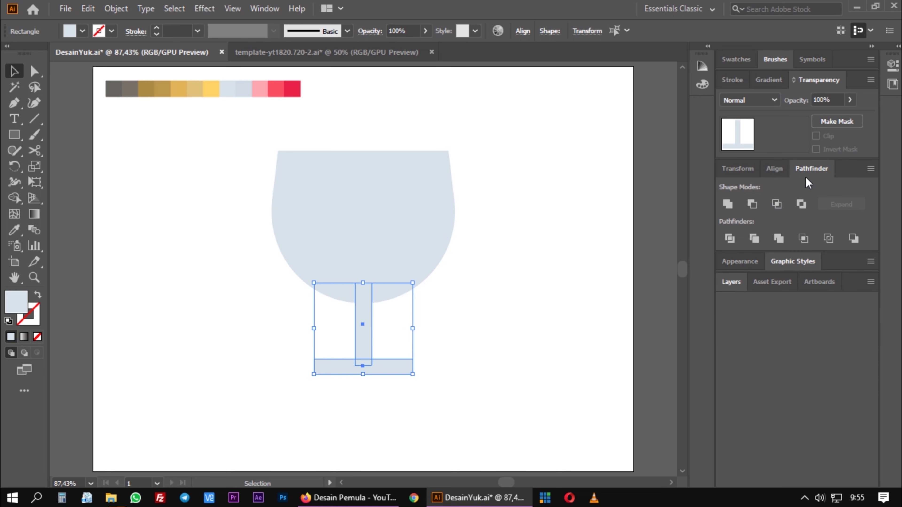
Merge the stem and base into one shape and round the inner corners where they meet.
click(727, 204)
scroll(372, 350, up, 2)
scroll(372, 353, up, 2)
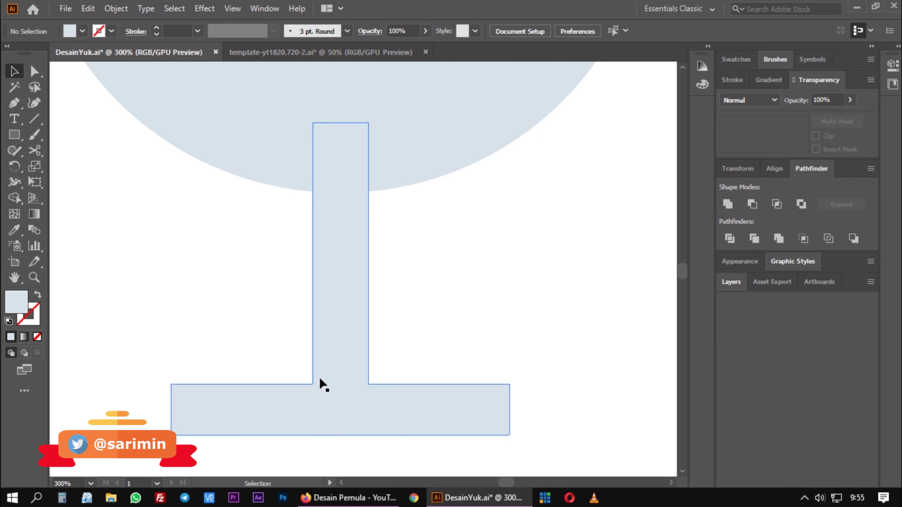
key(a)
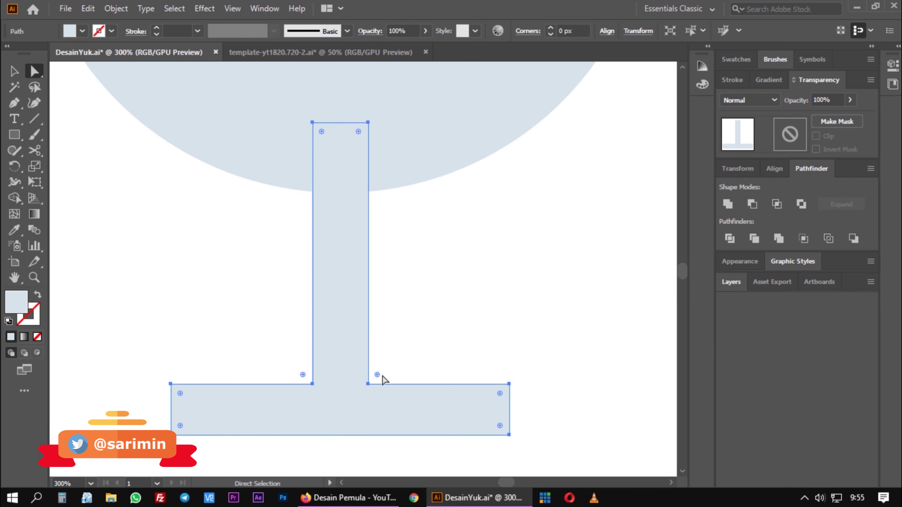
drag(306, 378, 235, 302)
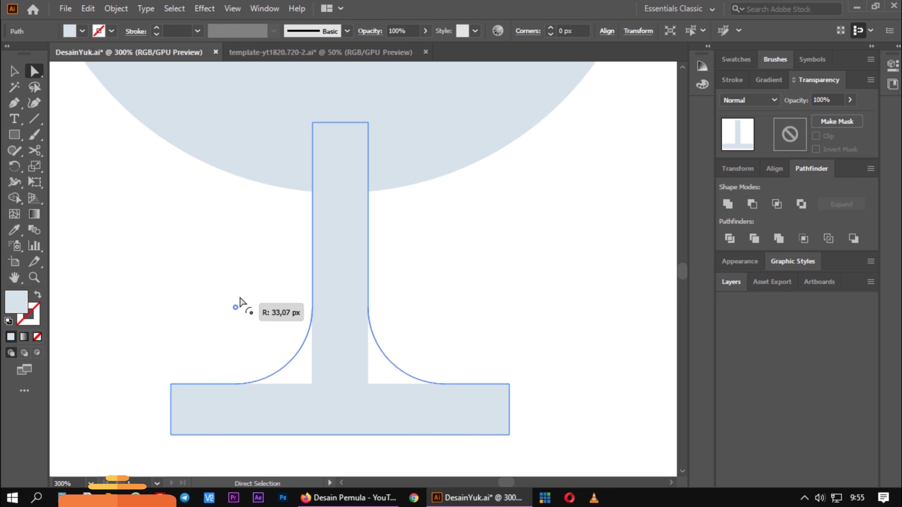
Round the base's corners to flare the foot smoothly outward.
click(14, 72)
click(527, 381)
click(497, 407)
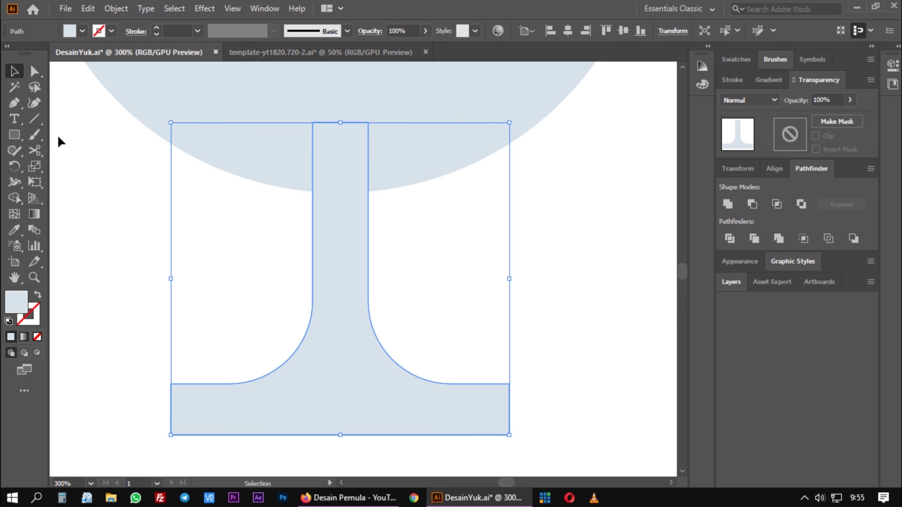
click(34, 71)
click(180, 394)
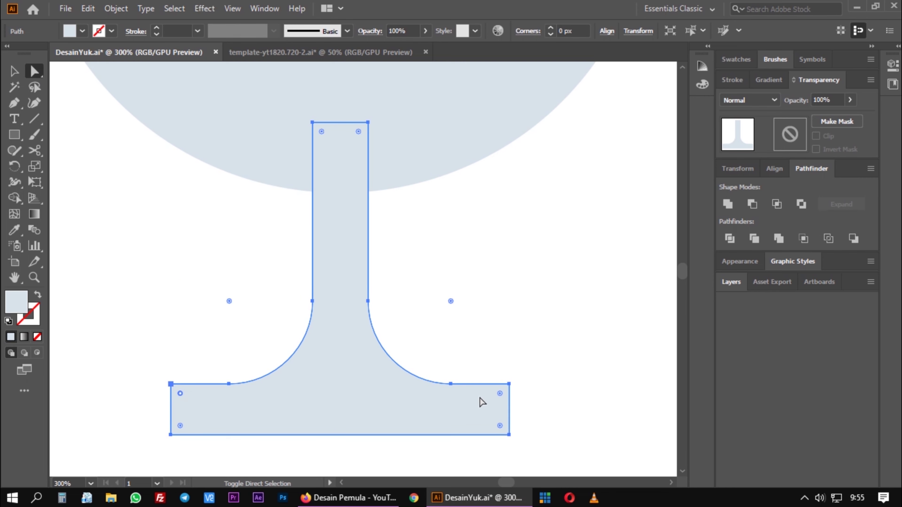
drag(503, 397, 460, 431)
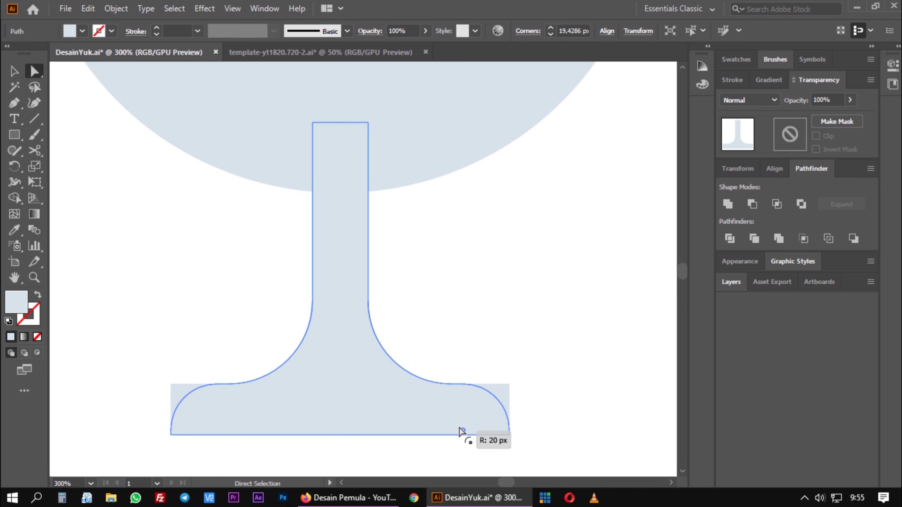
Check the foot's corner anchors, deselect the shape, and fit the artboard in view with Ctrl+0.
click(14, 71)
click(149, 215)
scroll(147, 397, down, 3)
click(304, 366)
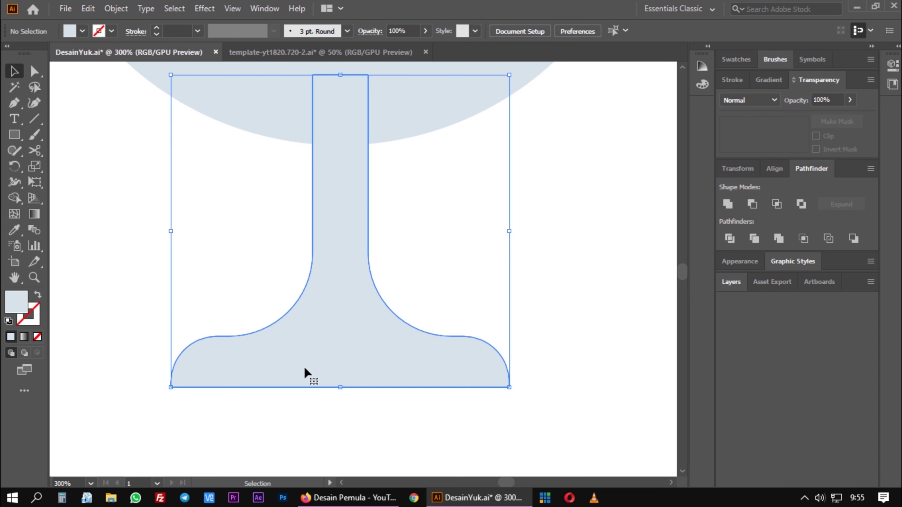
click(35, 71)
click(171, 387)
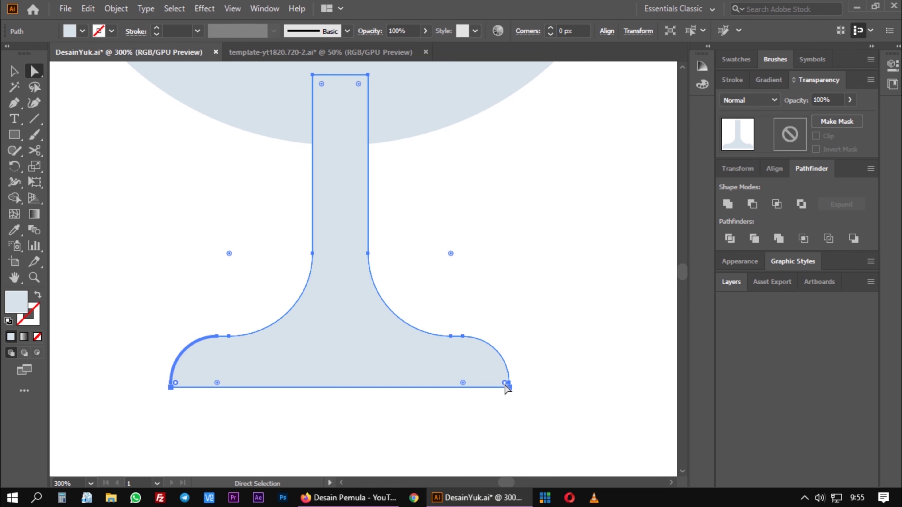
click(454, 355)
click(14, 71)
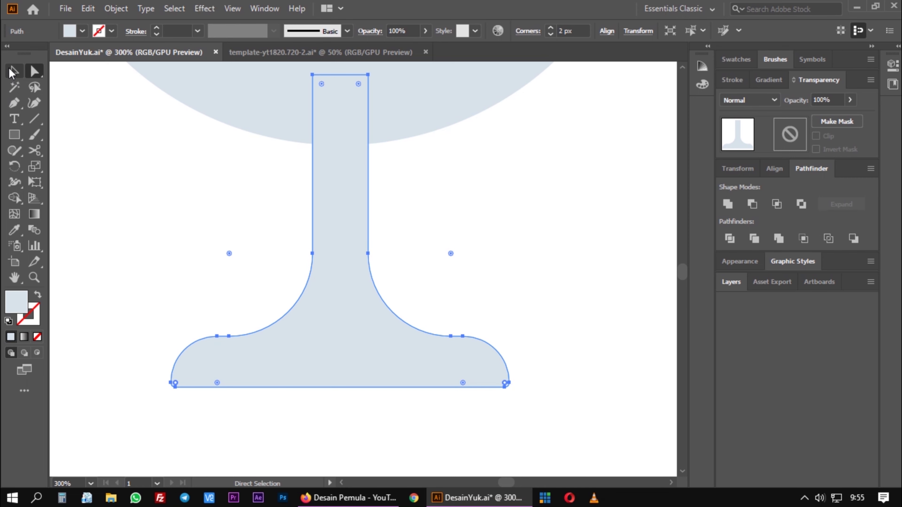
click(573, 196)
scroll(573, 196, down, 2)
scroll(635, 158, up, 2)
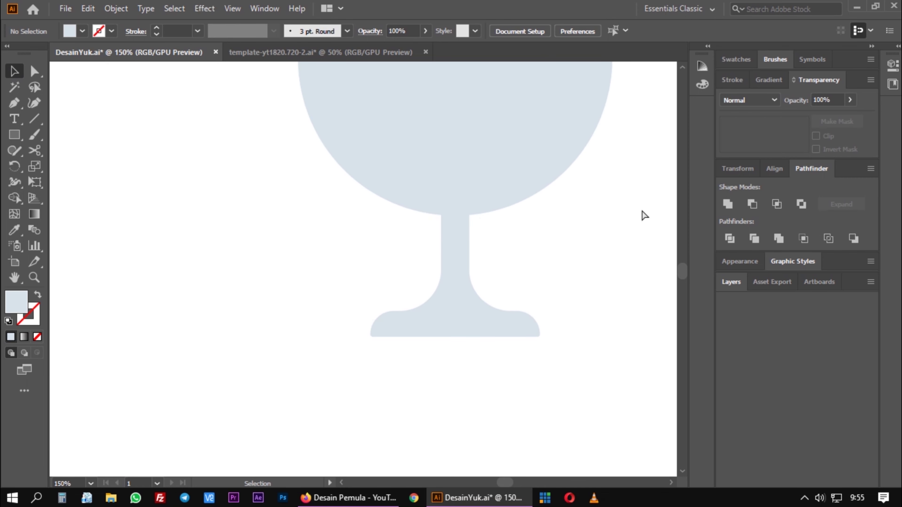
key(ctrl+0)
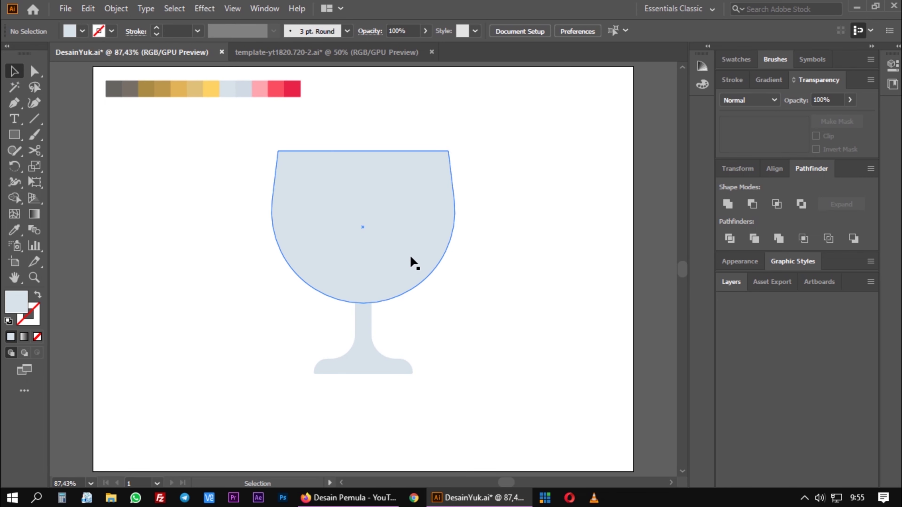
Duplicate the bowl beside the glass and draw a rectangle over the copy's top.
click(408, 259)
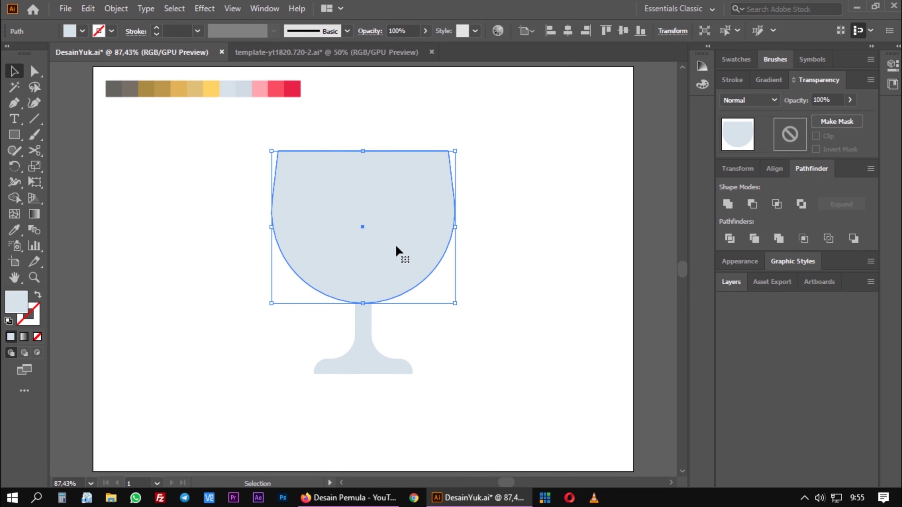
drag(395, 244, 521, 274)
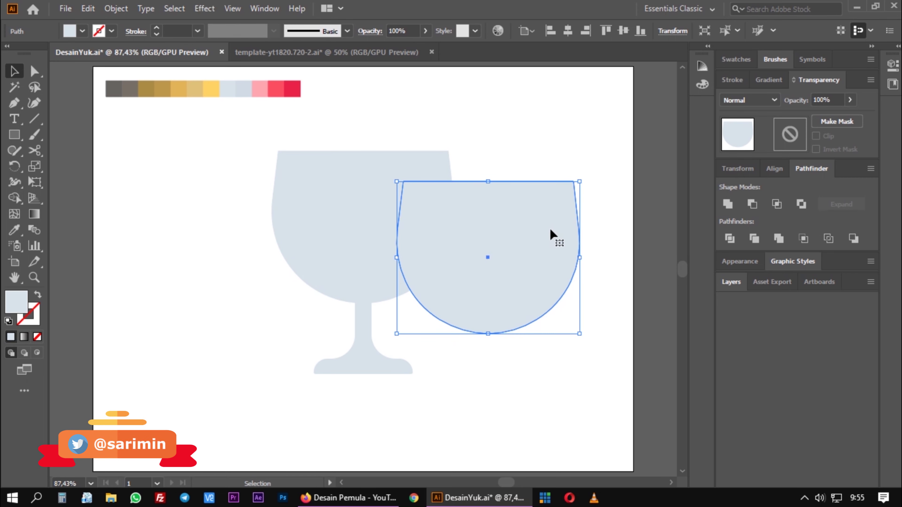
key(m)
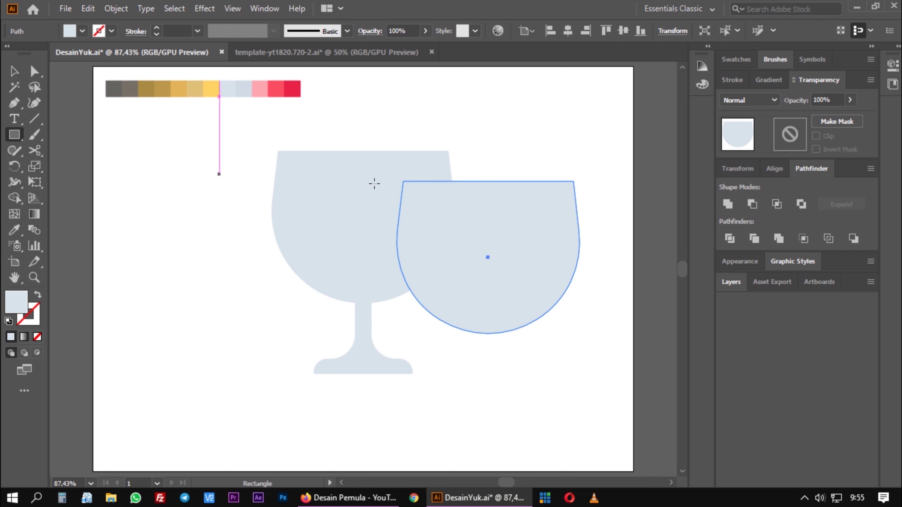
drag(373, 111, 603, 250)
Delete the rectangle and the copy's upper part with Shape Builder, leaving a half-bowl.
click(13, 71)
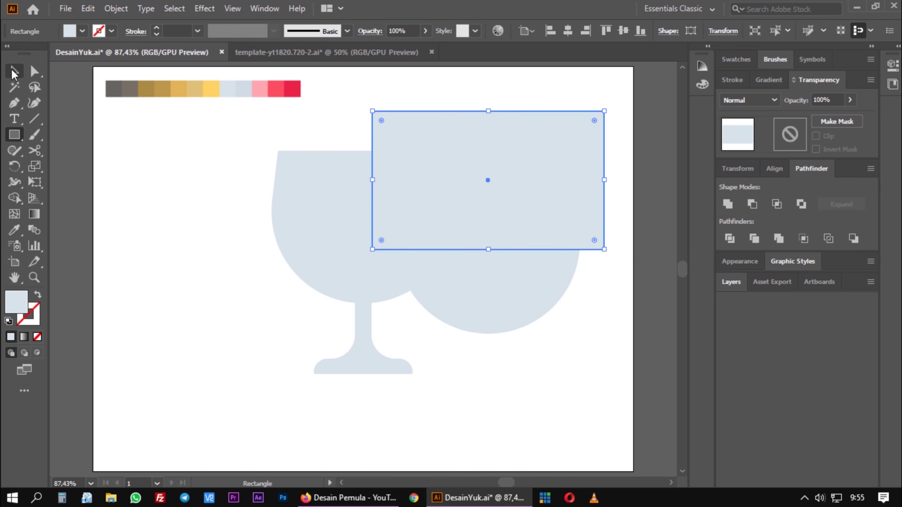
click(624, 353)
drag(590, 302, 572, 249)
click(14, 197)
drag(582, 142, 554, 207)
key(v)
Move the half-bowl into the glass and shrink it to fit inside.
click(525, 130)
drag(215, 154, 556, 394)
click(580, 363)
drag(515, 300, 391, 249)
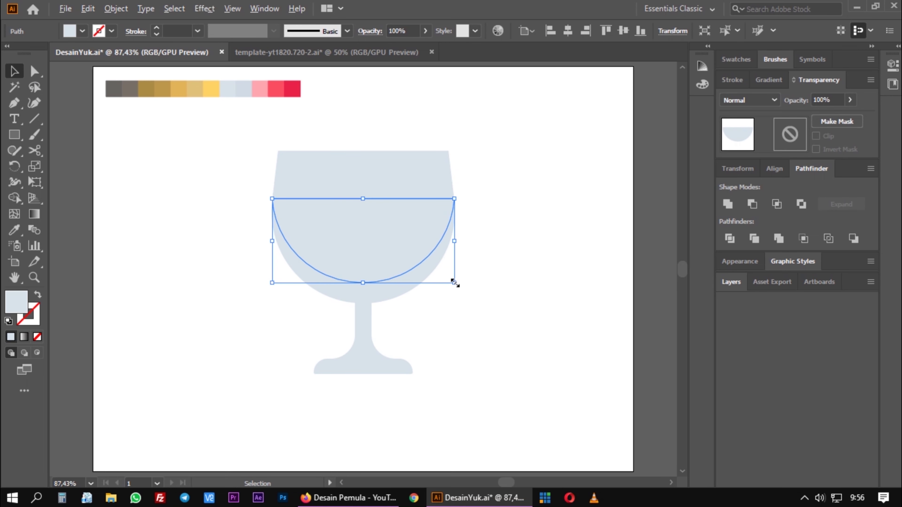
drag(455, 283, 451, 279)
click(535, 292)
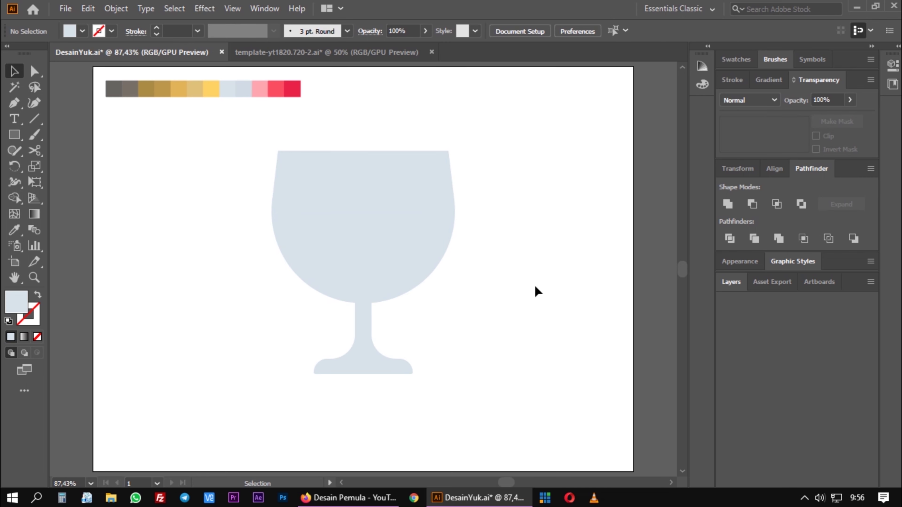
Lower the half-bowl inside the glass and fill it with the red palette swatch.
drag(383, 252, 386, 271)
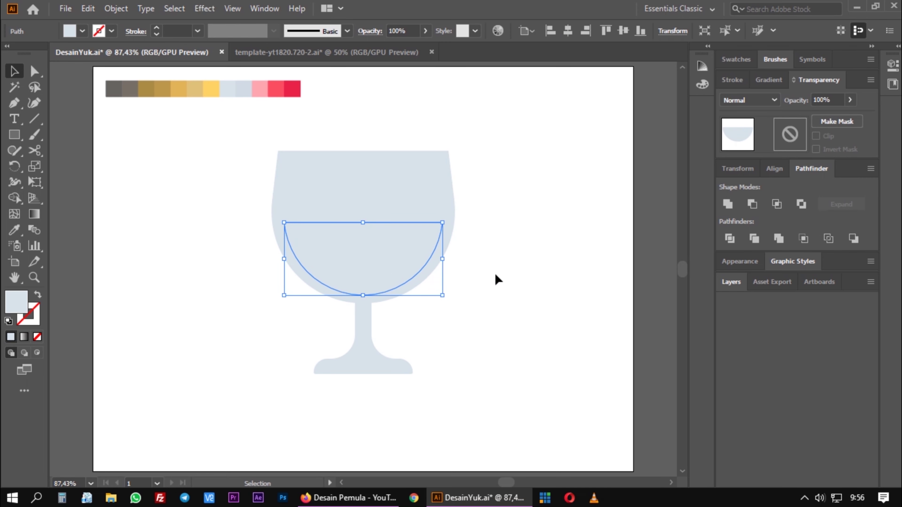
key(Up)
key(Up)
click(558, 289)
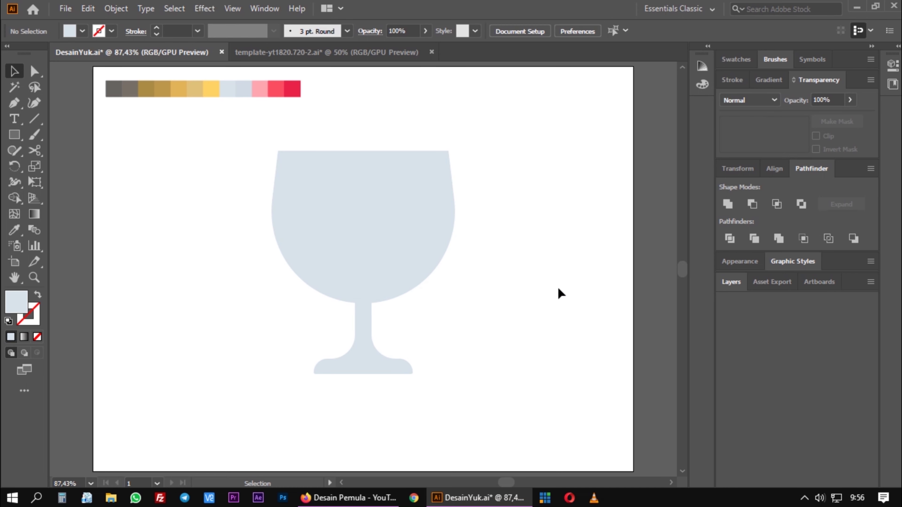
click(366, 248)
click(503, 262)
click(410, 267)
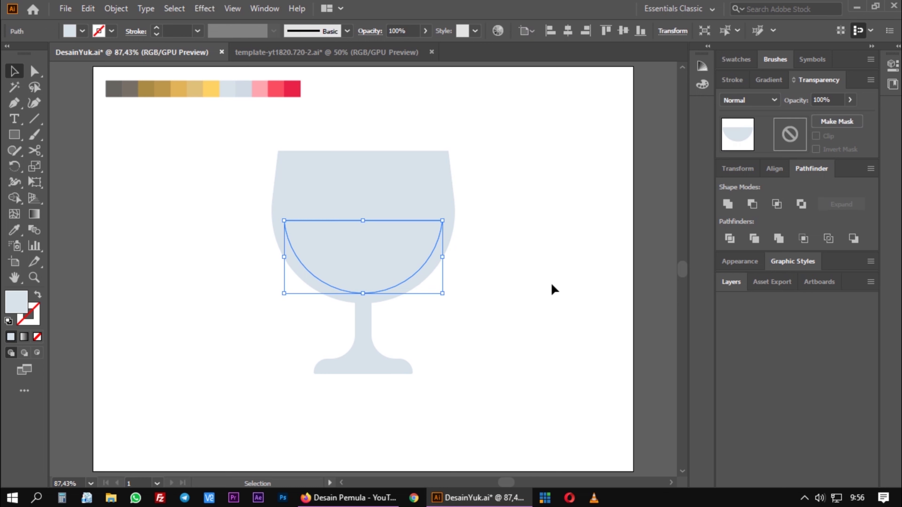
click(14, 230)
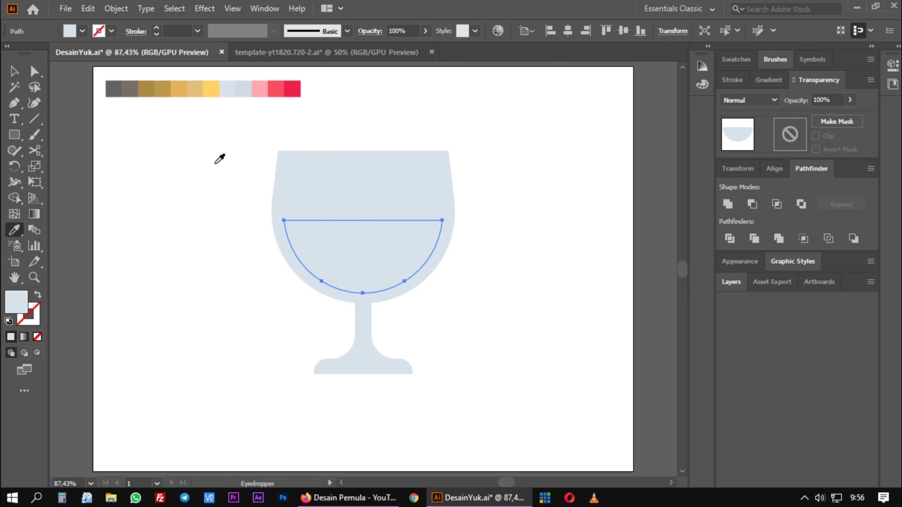
click(292, 90)
key(v)
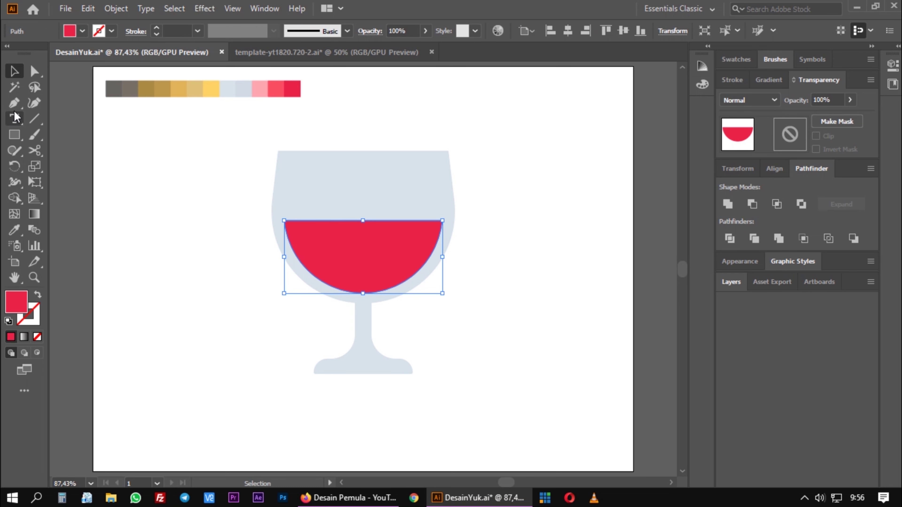
Bend the wine's flat top edge into a wavy S-curve.
drag(14, 103, 71, 149)
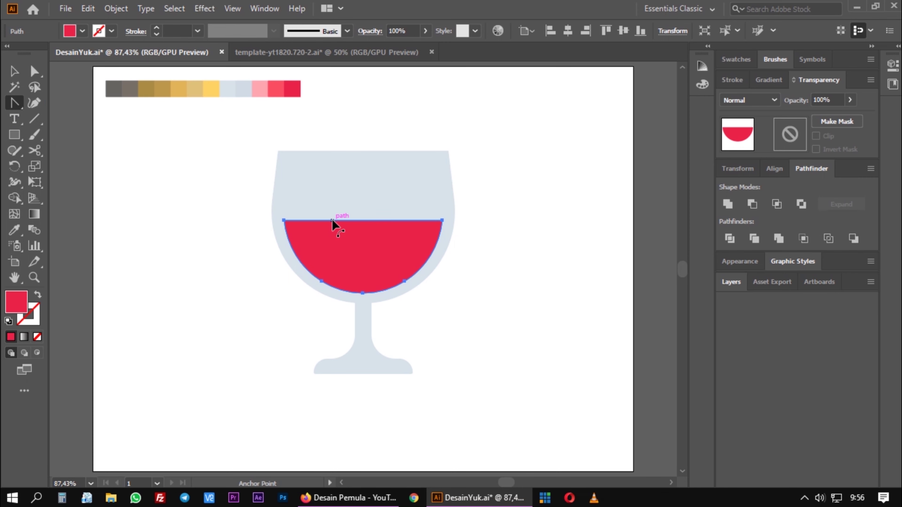
drag(330, 222, 361, 244)
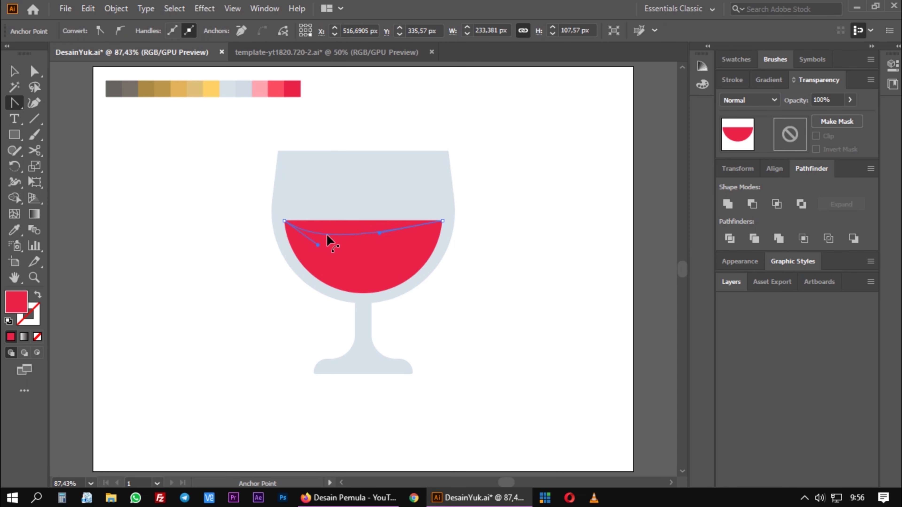
drag(379, 234, 370, 209)
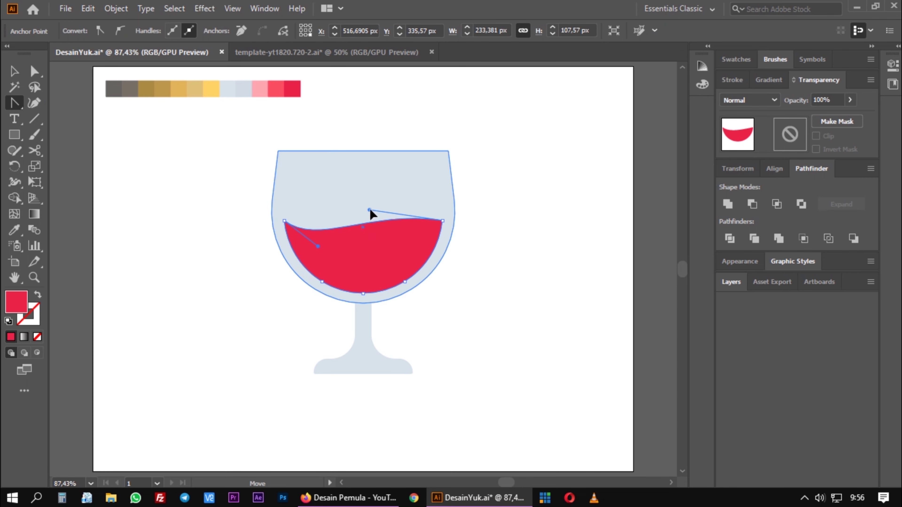
drag(348, 266, 353, 267)
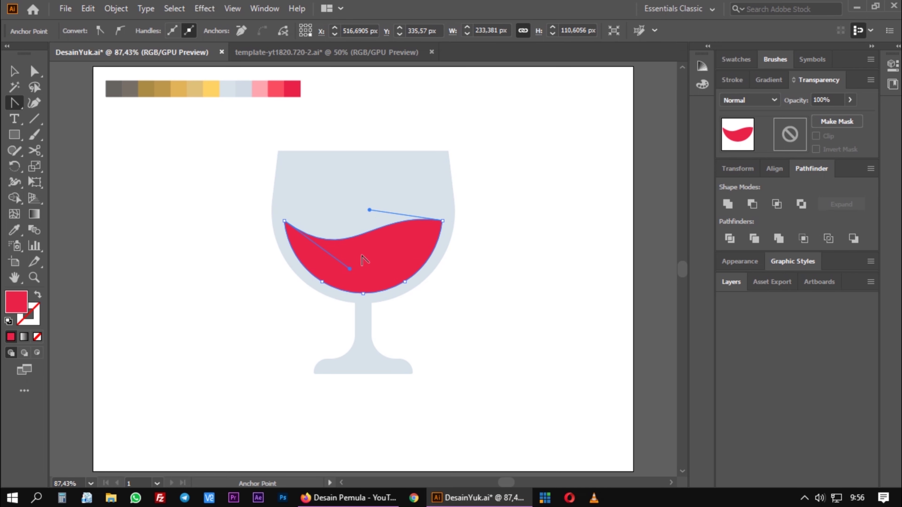
drag(369, 209, 362, 201)
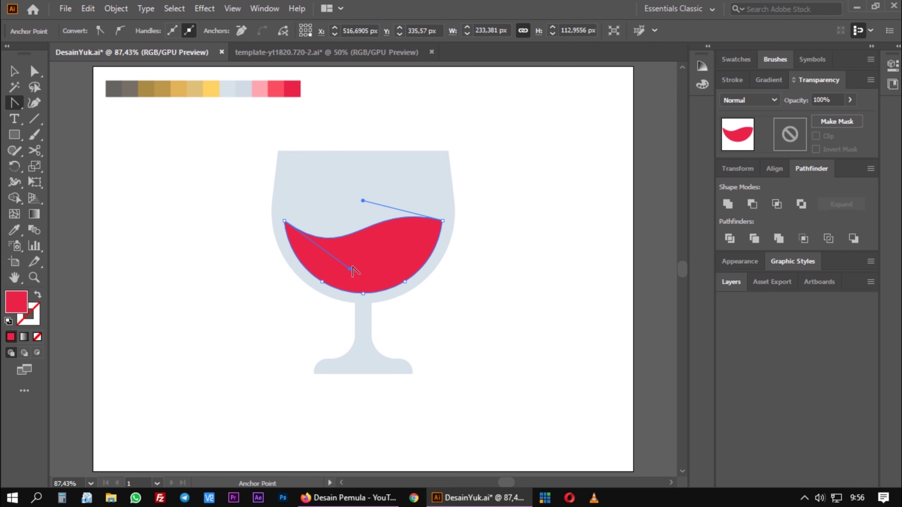
drag(345, 268, 344, 269)
drag(363, 200, 363, 197)
click(15, 72)
right_click(355, 236)
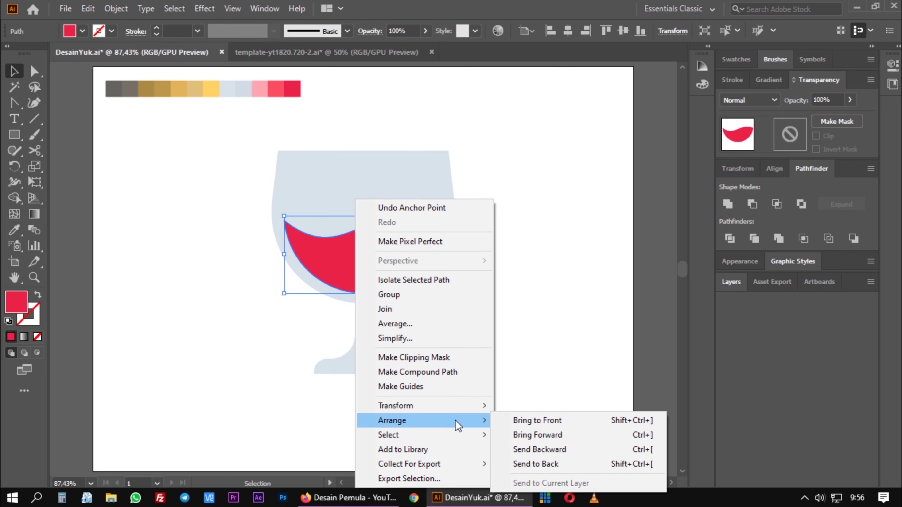
mouse_move(395, 406)
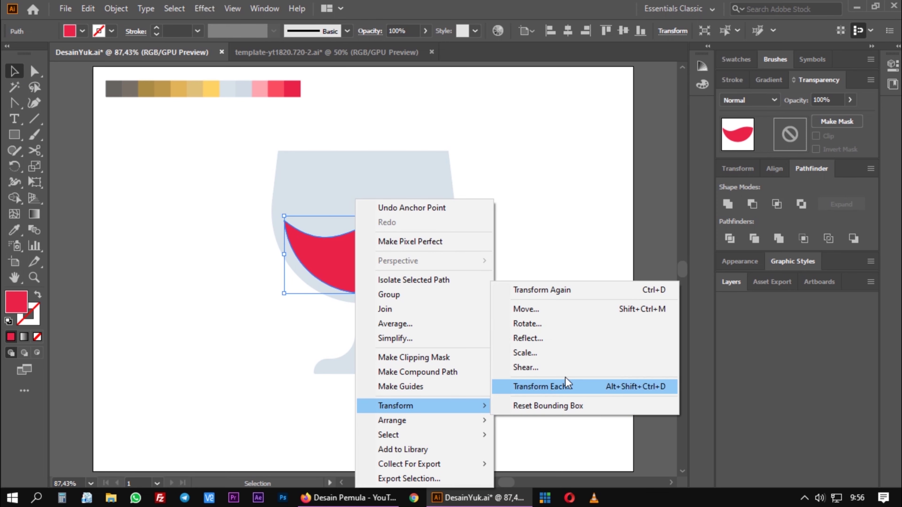
Make a vertically reflected copy of the wine and fill it with the pink swatch.
click(572, 339)
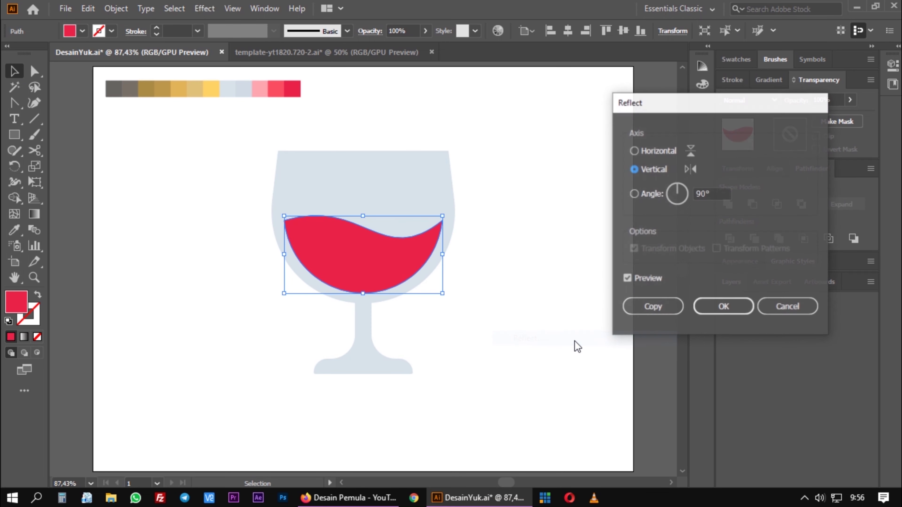
click(655, 302)
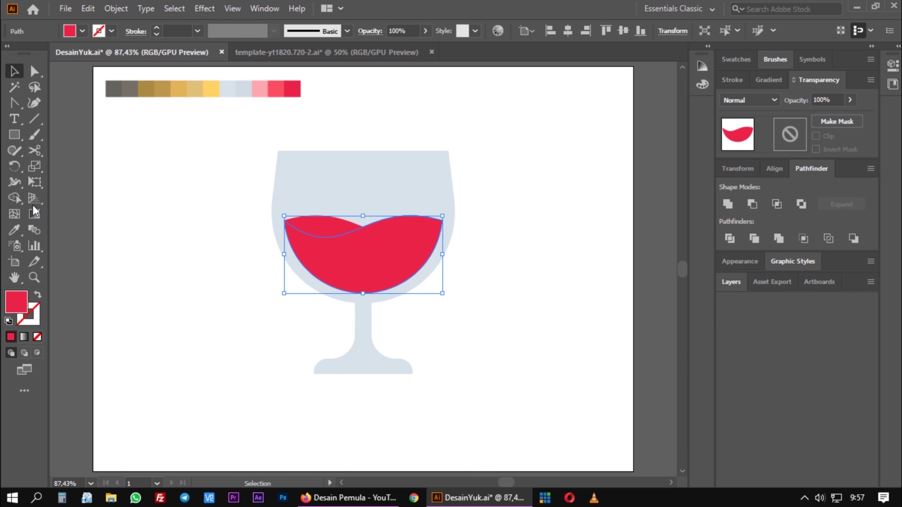
click(15, 231)
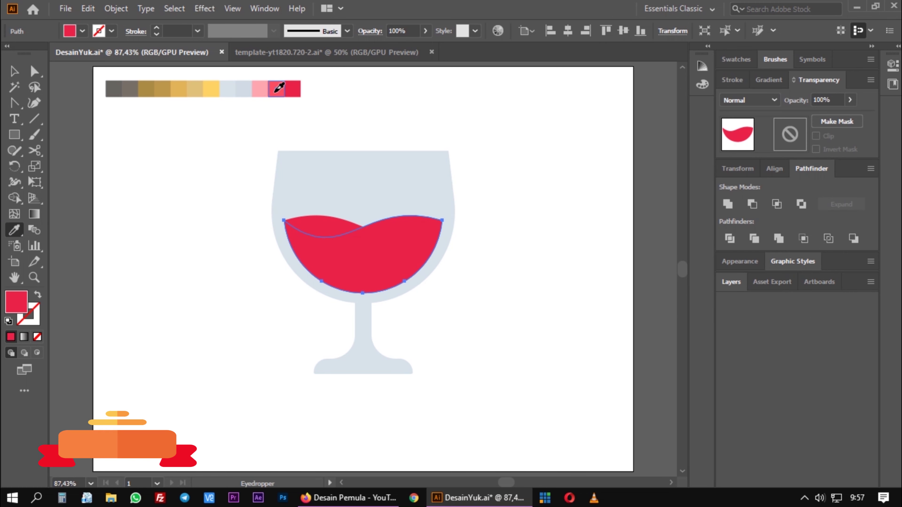
click(265, 94)
key(v)
click(555, 198)
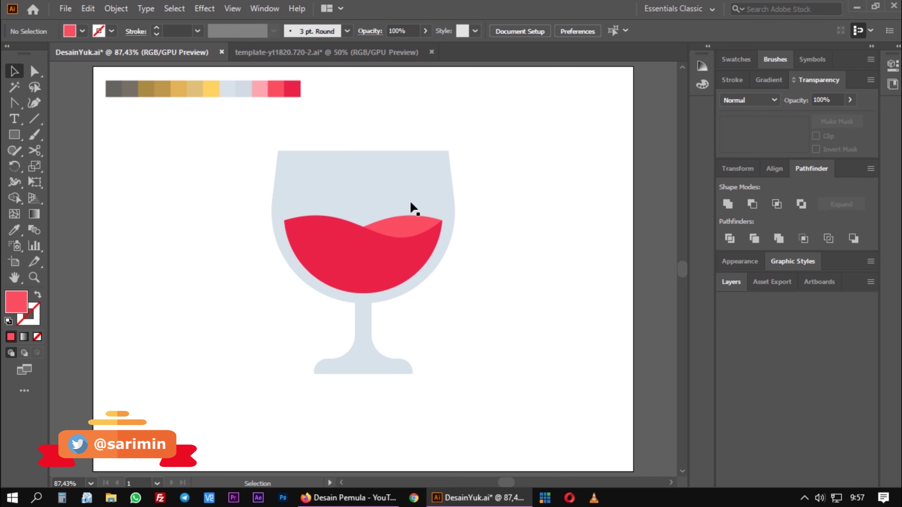
click(412, 207)
Slightly round the bowl's two top rim corners, then start a square left of the glass.
click(34, 71)
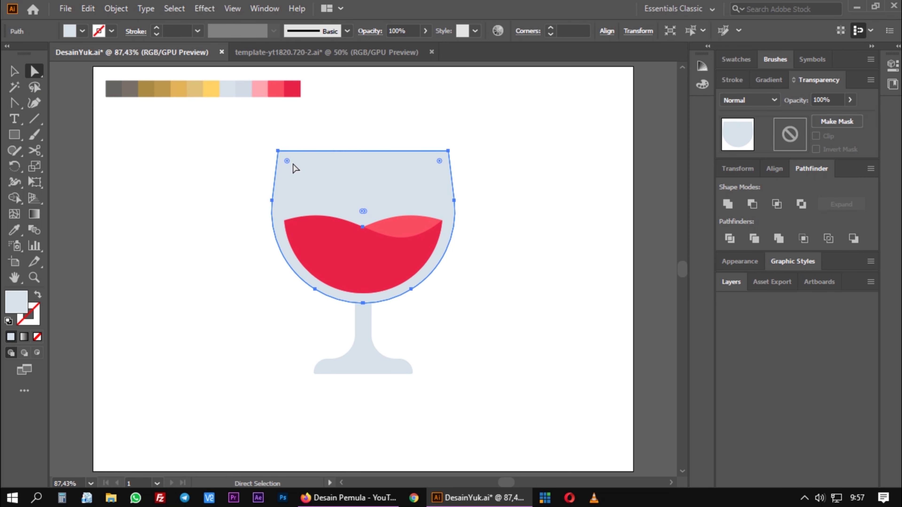
click(287, 161)
shift+click(439, 162)
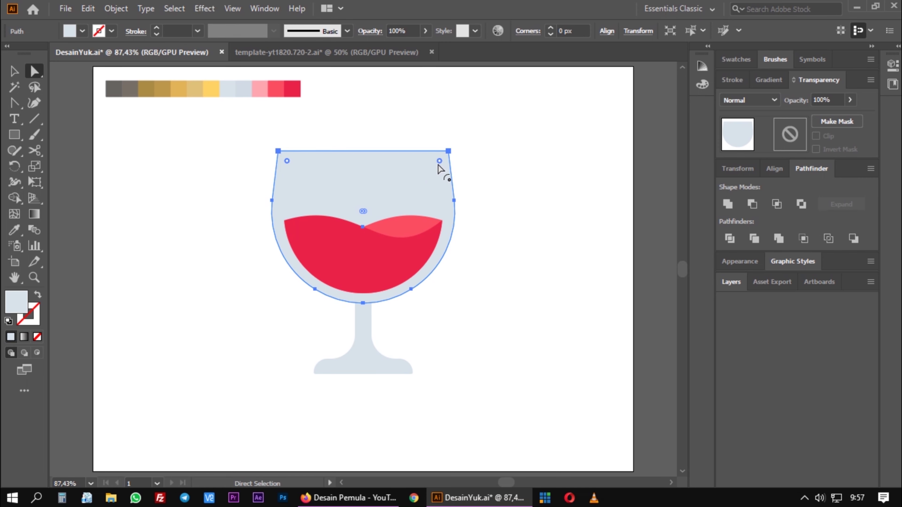
drag(439, 162, 440, 170)
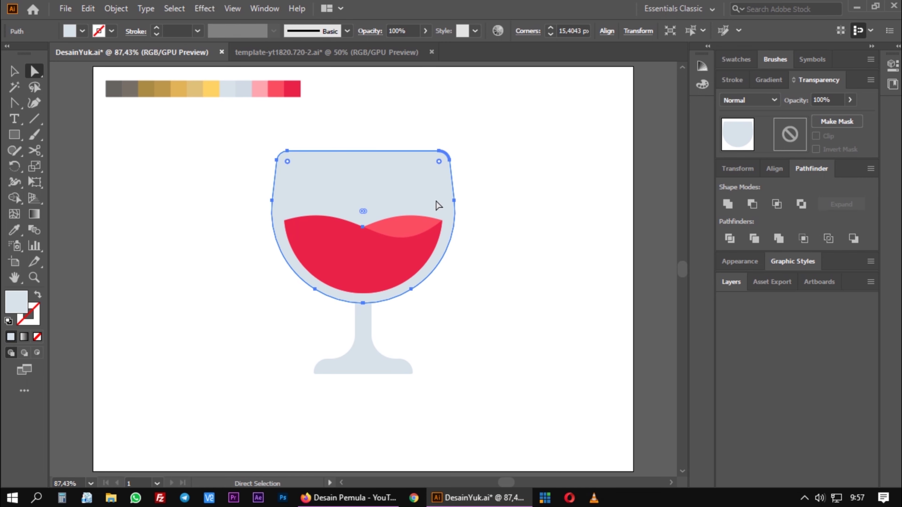
click(14, 72)
click(556, 210)
click(20, 140)
drag(146, 206, 199, 258)
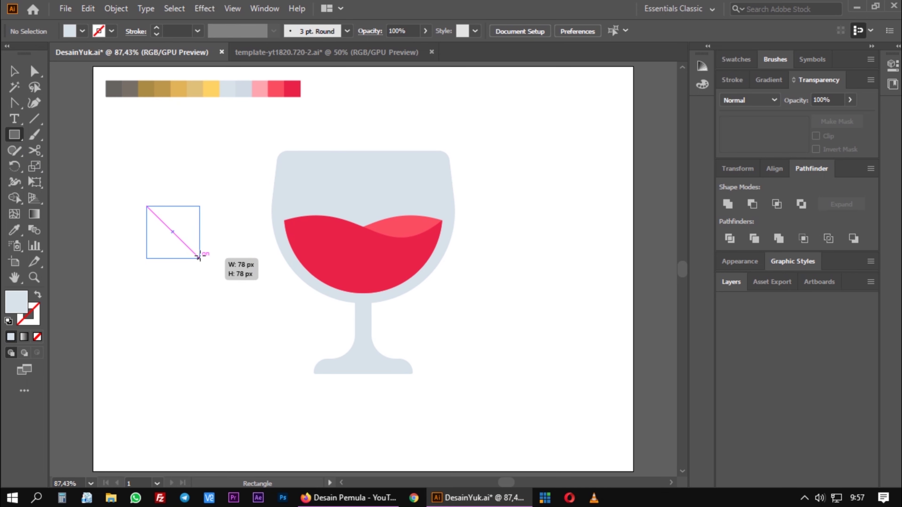
Finish the 78 × 78 px square and give it a lighter blue-grey fill.
drag(199, 258, 204, 262)
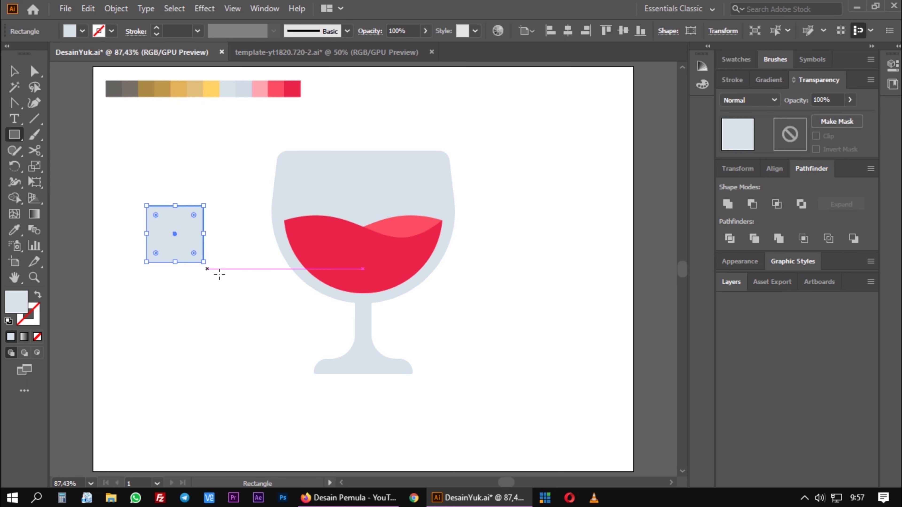
key(v)
click(185, 181)
click(178, 213)
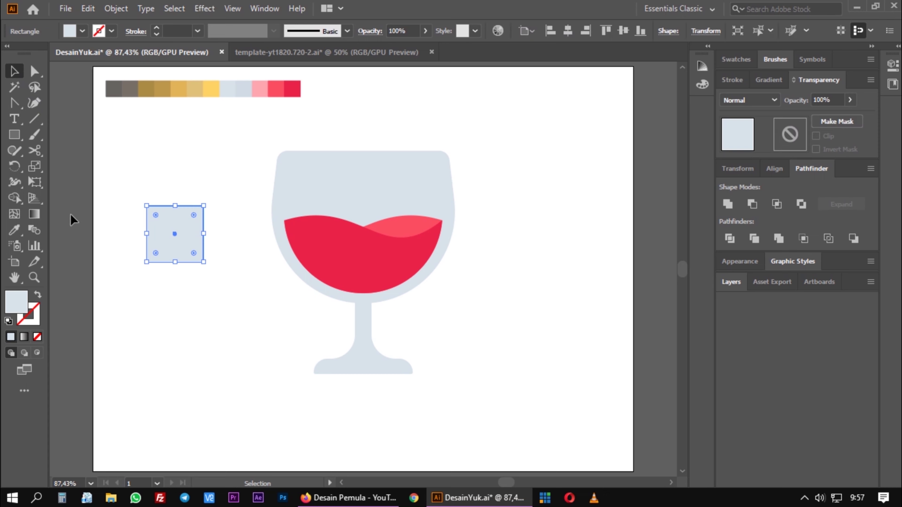
click(15, 232)
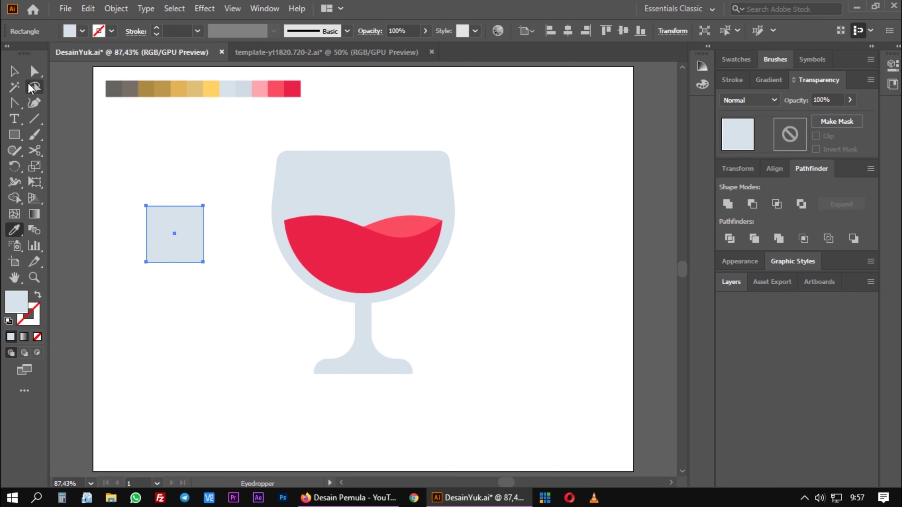
double_click(17, 303)
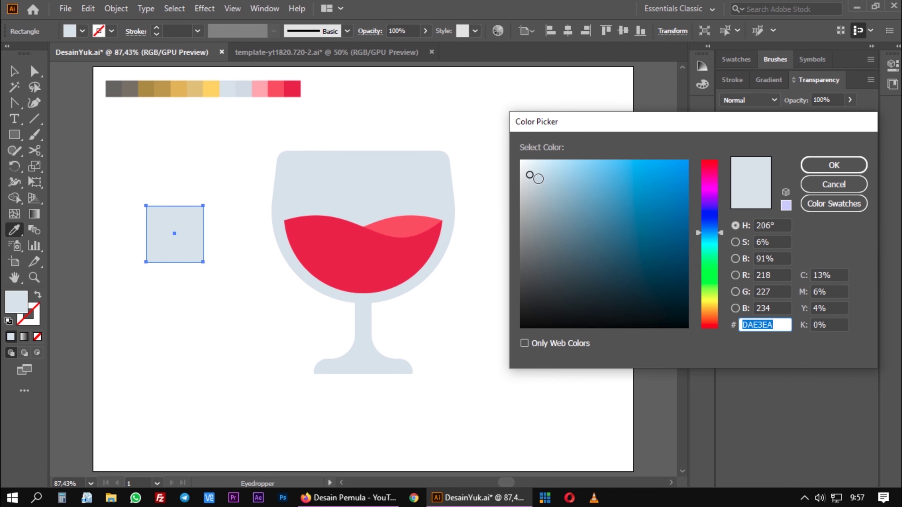
click(532, 170)
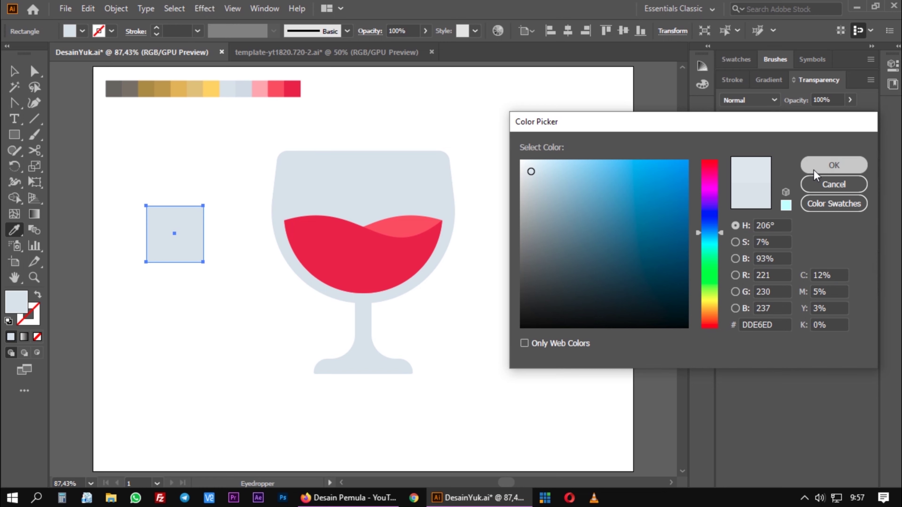
click(834, 165)
Fine-tune the square's blue-grey shade and round its corners into an ice cube.
key(v)
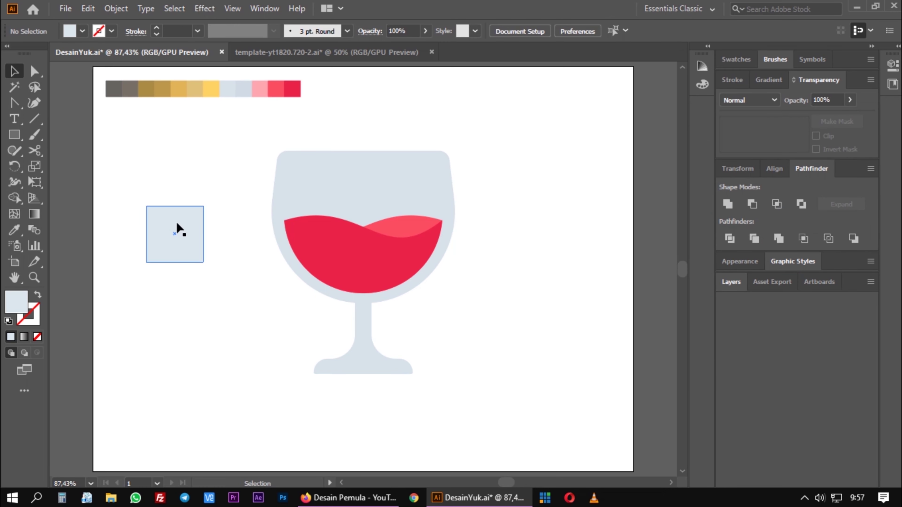
double_click(20, 304)
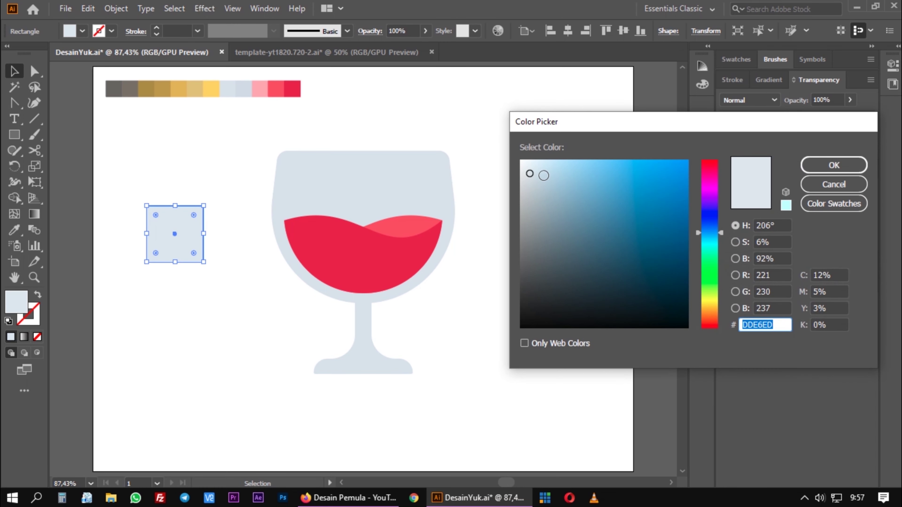
click(533, 170)
click(834, 165)
click(207, 174)
click(183, 212)
drag(157, 213, 158, 219)
click(226, 206)
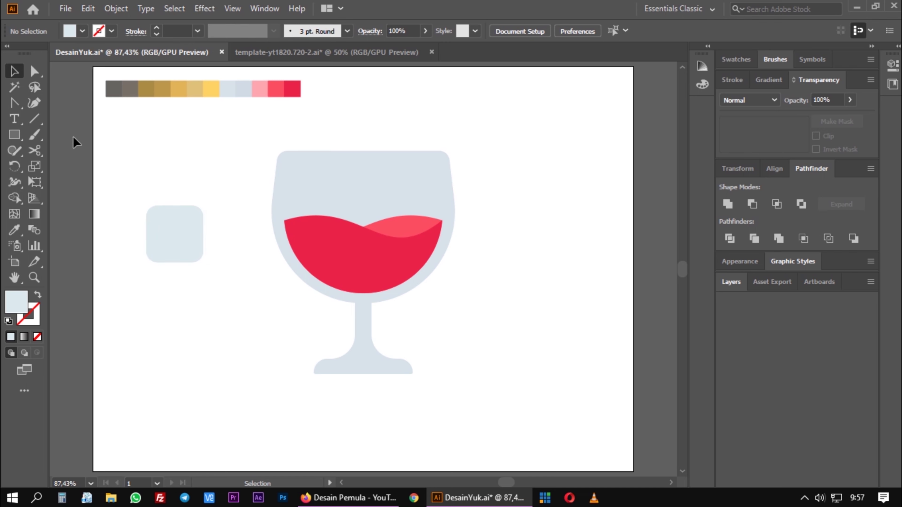
Place the rounded square at the red wine's surface as the first ice cube.
drag(184, 237, 352, 230)
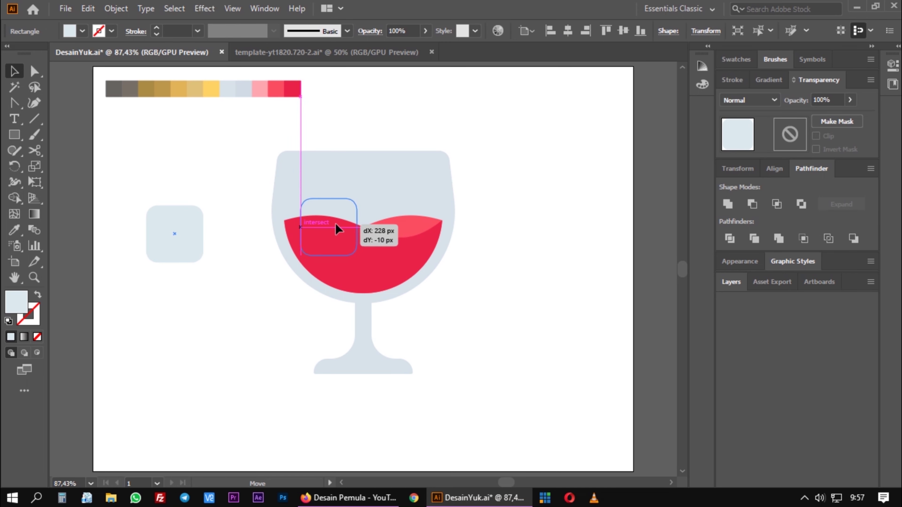
drag(350, 230, 368, 257)
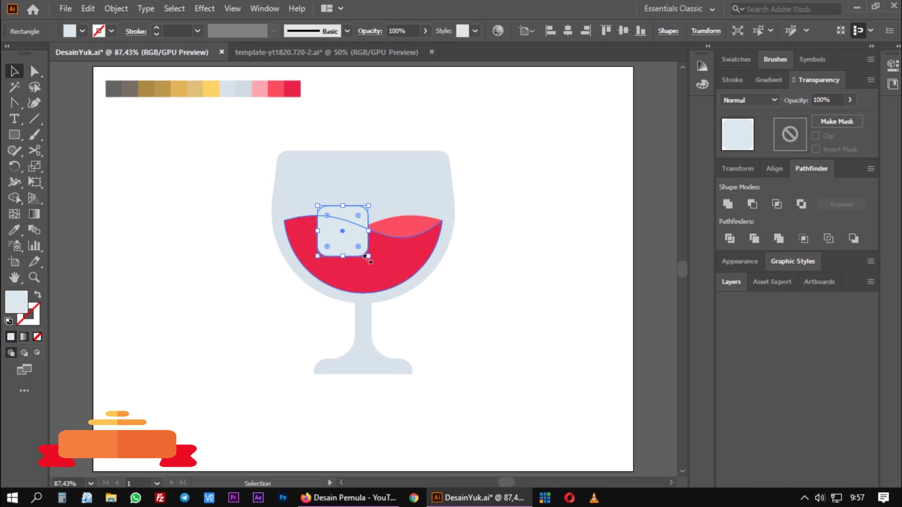
drag(364, 253, 351, 242)
click(533, 273)
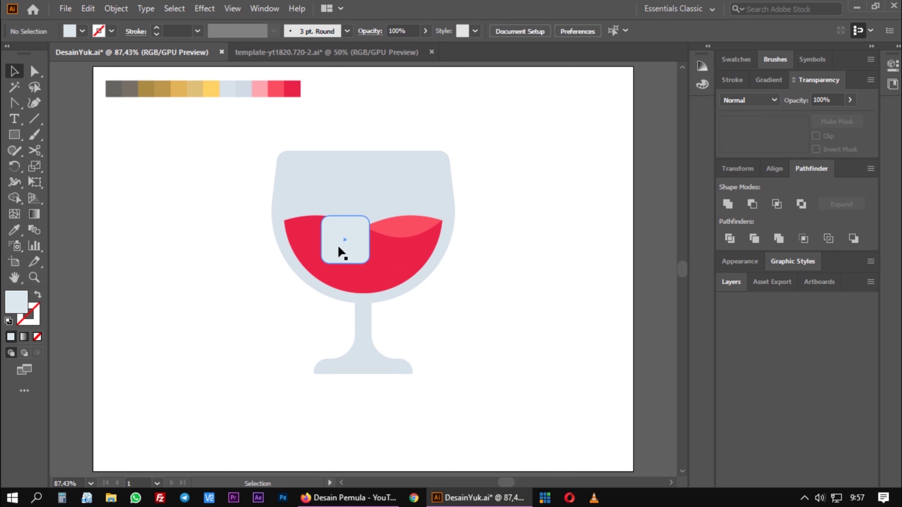
Alt-drag a copy of the ice cube to its right and shift both slightly left.
click(344, 243)
drag(344, 243, 395, 251)
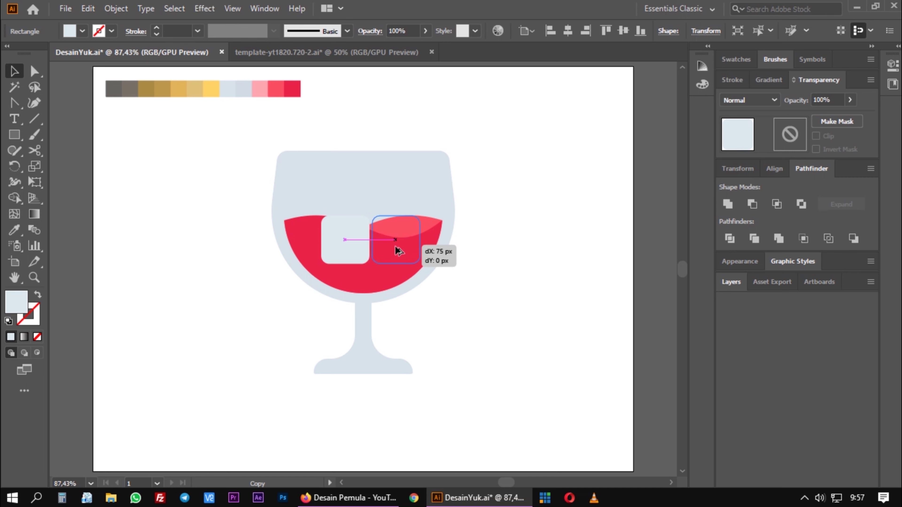
shift+click(395, 251)
click(359, 249)
shift+click(403, 249)
drag(402, 249, 399, 242)
Tilt the right cube clockwise and the left cube counter-clockwise, nudging the left one left and up.
click(517, 280)
click(373, 245)
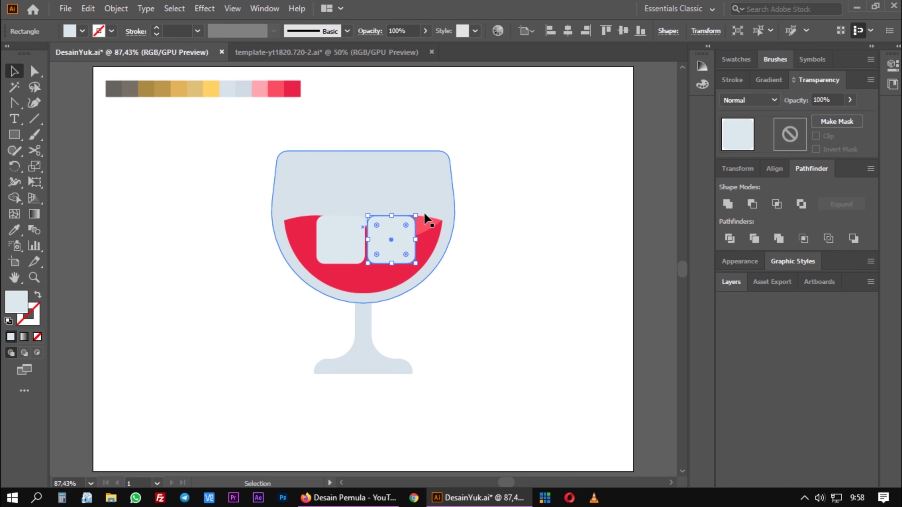
drag(419, 213, 428, 226)
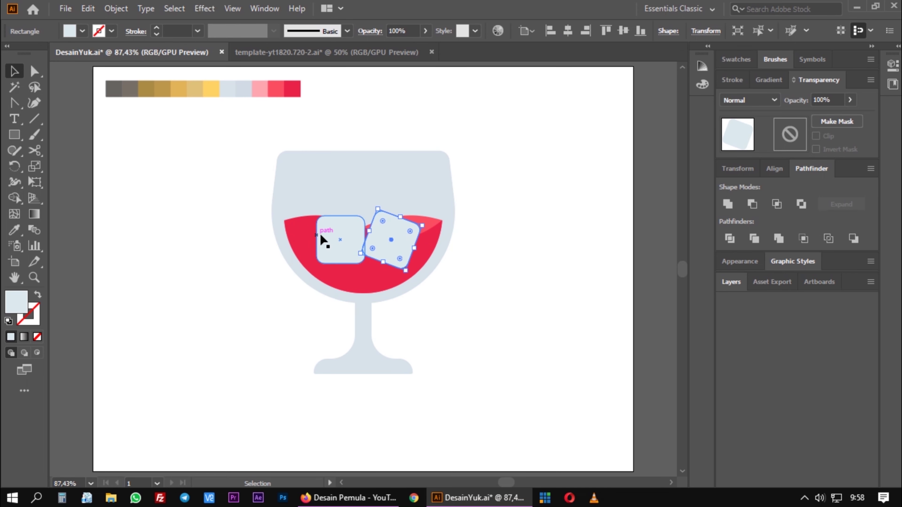
drag(337, 240, 331, 240)
drag(362, 215, 359, 212)
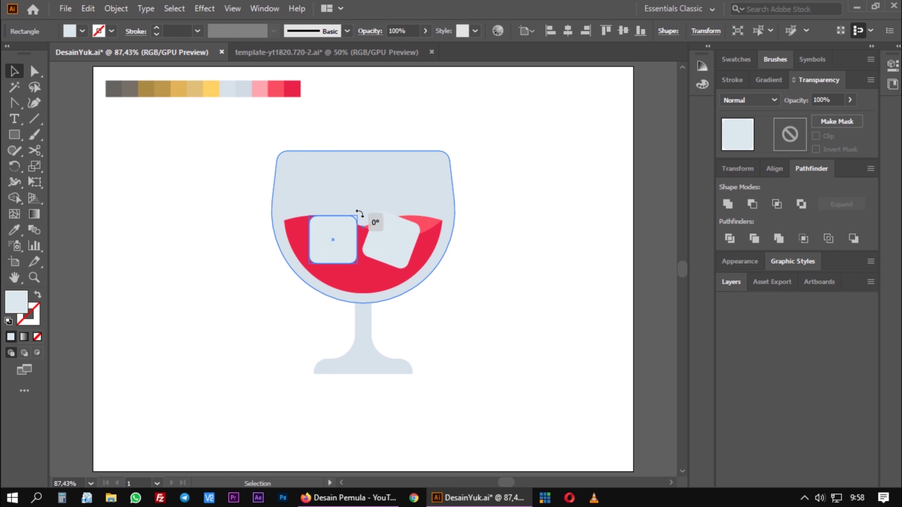
click(421, 258)
drag(337, 250, 337, 243)
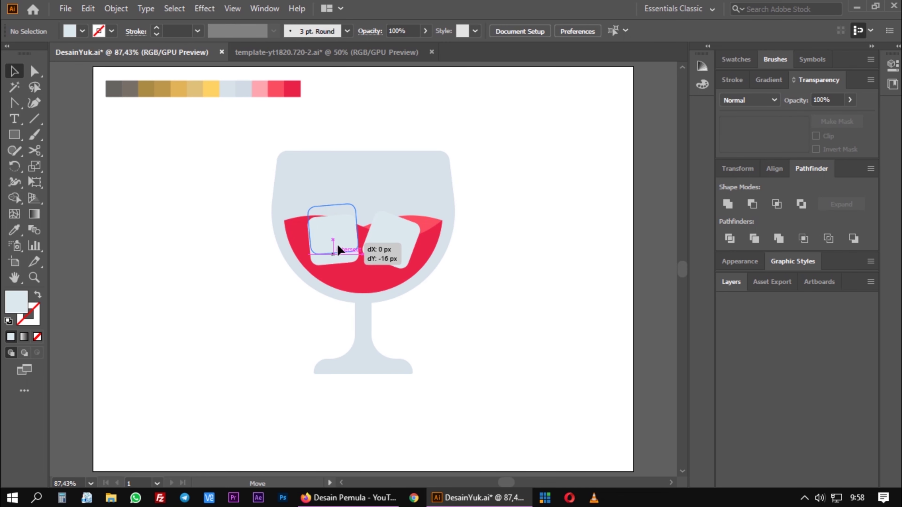
Select the wine shape.
click(504, 287)
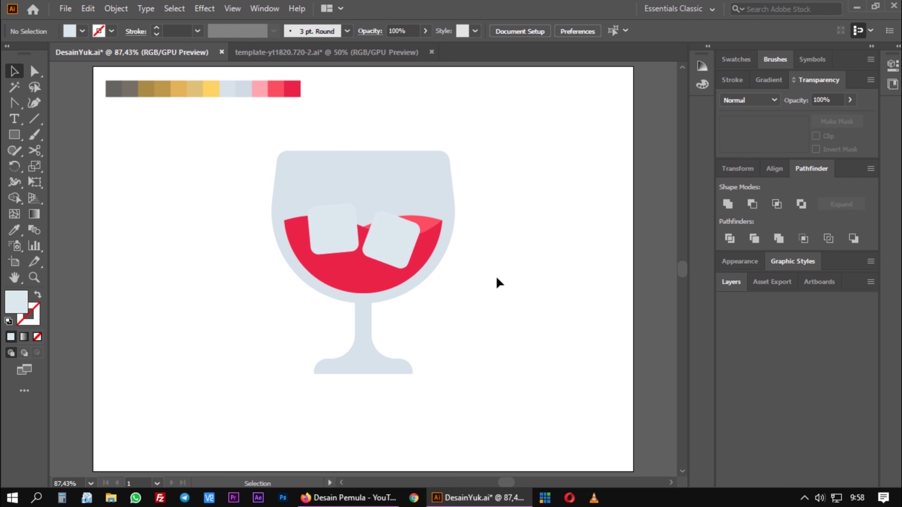
click(394, 249)
click(333, 238)
click(461, 291)
click(369, 276)
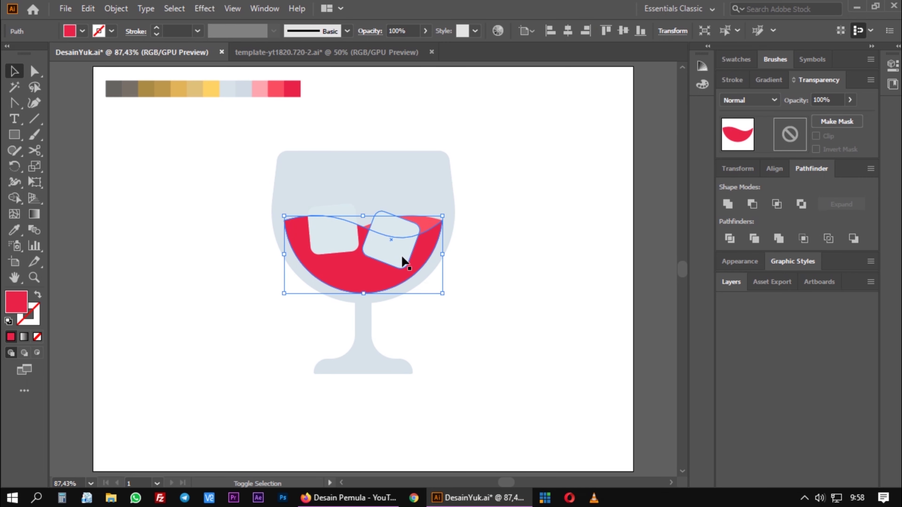
Split off each ice cube's underwater part as its own piece with the Shape Builder.
shift+click(403, 258)
shift+click(335, 252)
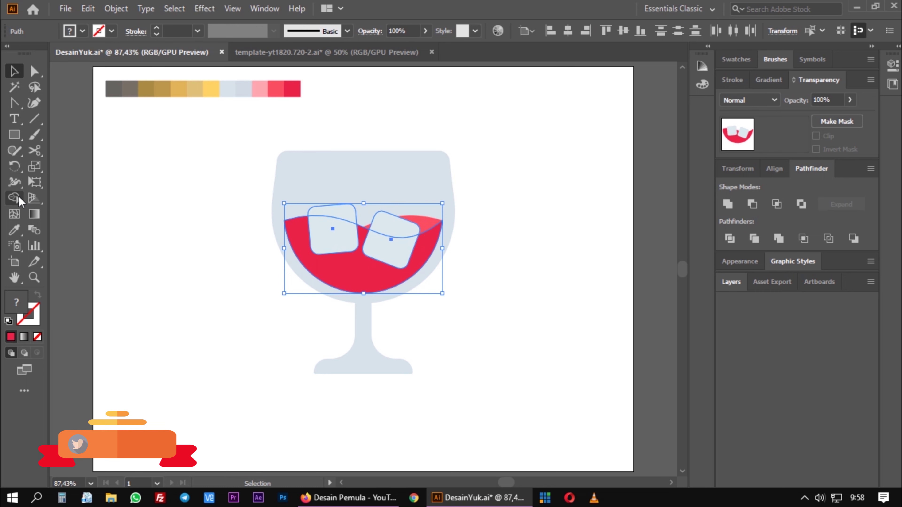
click(15, 198)
click(324, 236)
click(403, 253)
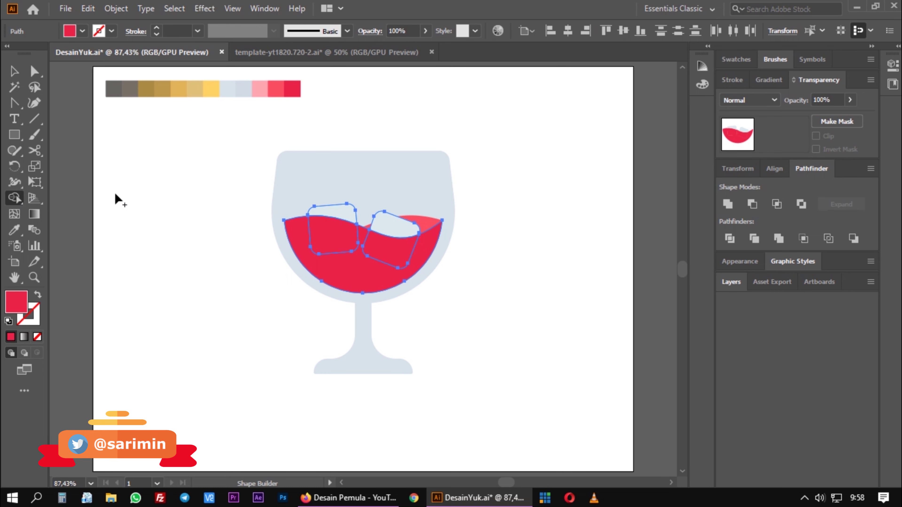
click(16, 72)
Fill both underwater cube pieces with pink E07589.
click(545, 205)
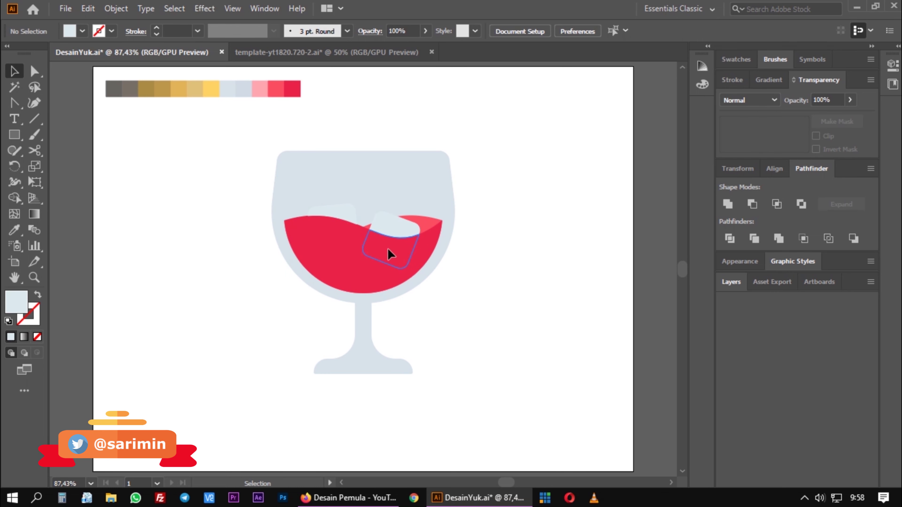
click(390, 253)
shift+click(324, 246)
double_click(16, 302)
drag(605, 179, 600, 180)
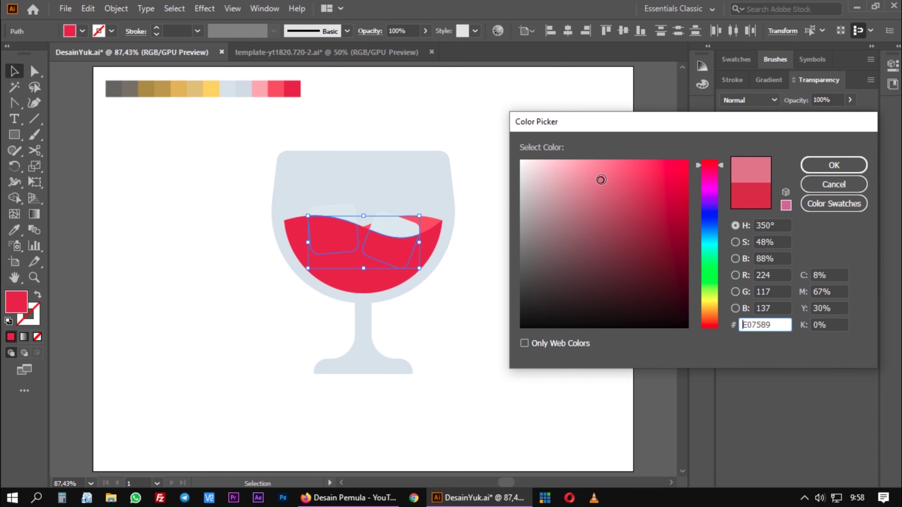
click(832, 167)
click(582, 217)
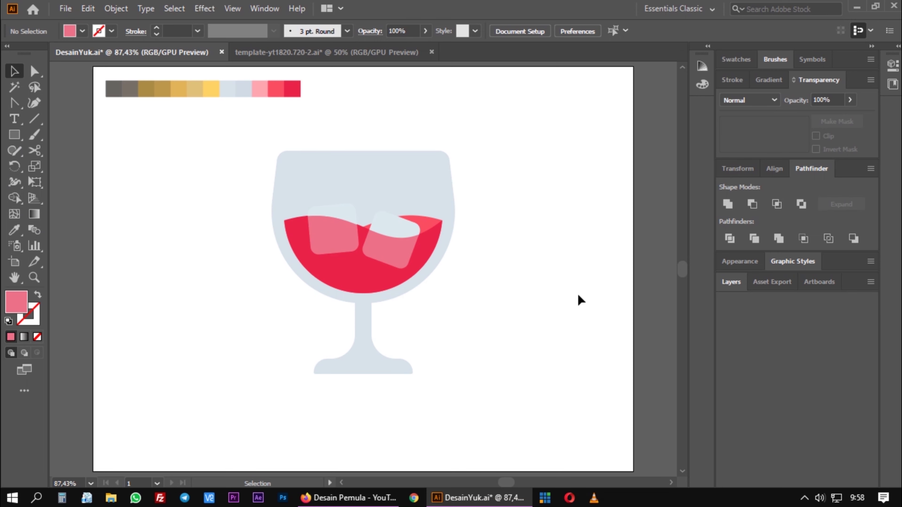
Draw a small bubble circle with the Ellipse tool and move it into the wine.
alt+scroll(455, 302, up, 1)
alt+scroll(230, 262, up, 1)
alt+scroll(129, 181, up, 1)
alt+scroll(113, 186, up, 1)
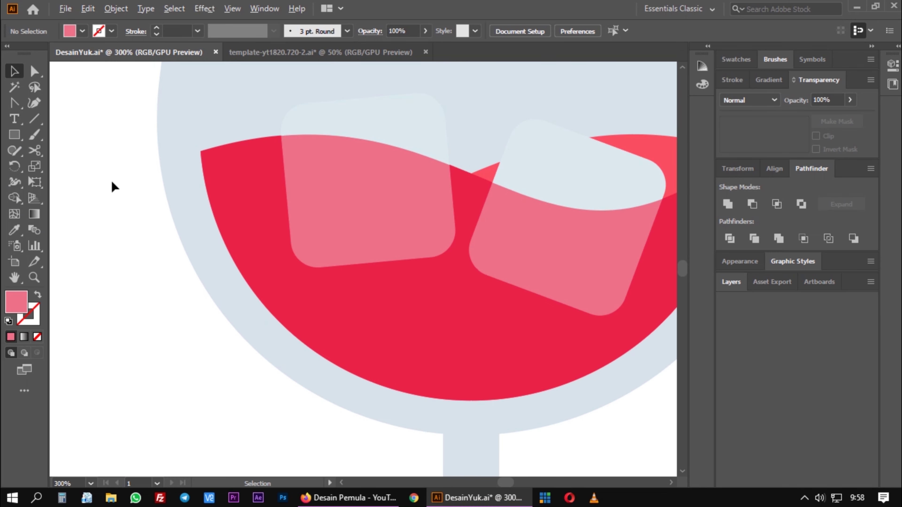
alt+scroll(463, 326, down, 1)
alt+scroll(660, 322, down, 1)
alt+scroll(657, 322, up, 1)
alt+scroll(656, 322, up, 1)
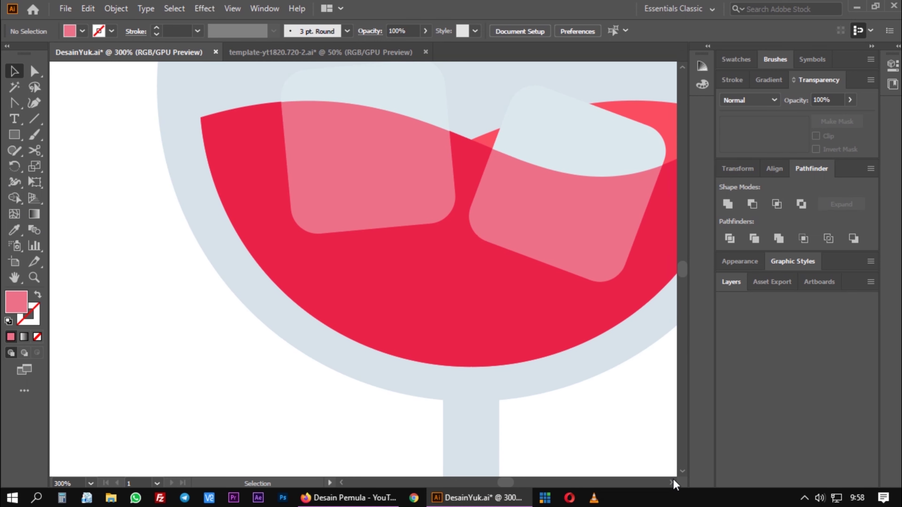
click(673, 482)
click(14, 134)
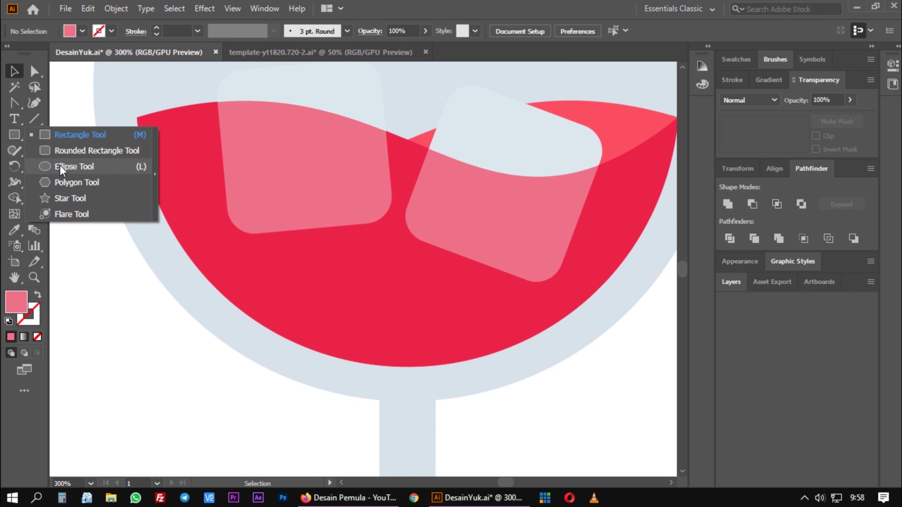
click(63, 169)
drag(329, 253, 344, 266)
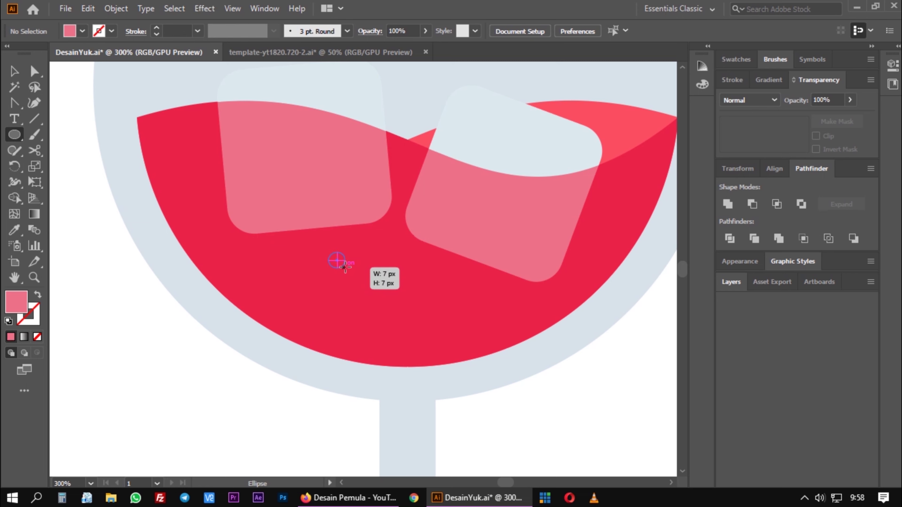
key(v)
key(ctrl+shift+a)
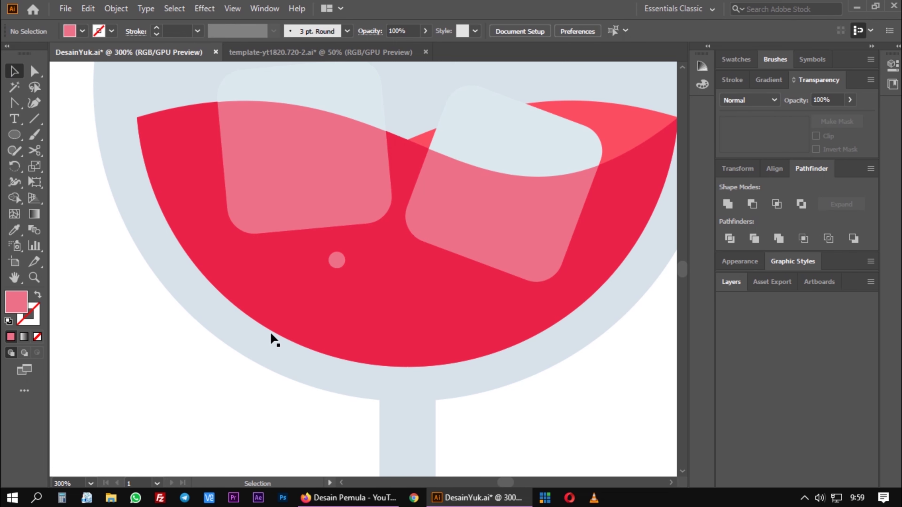
drag(337, 260, 355, 249)
Alt-drag two smaller bubble copies around the first to form a cluster.
key(alt)
click(113, 347)
scroll(382, 262, up, 2)
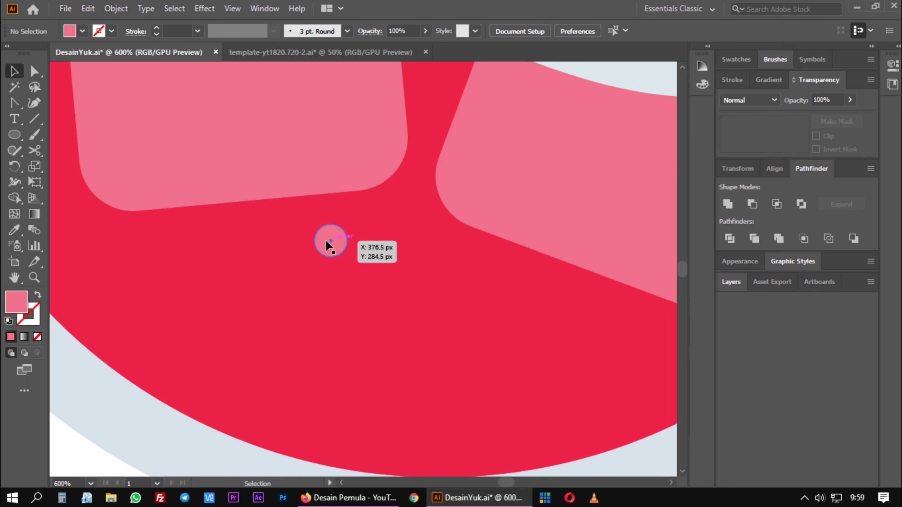
click(330, 242)
alt+drag(335, 243, 358, 307)
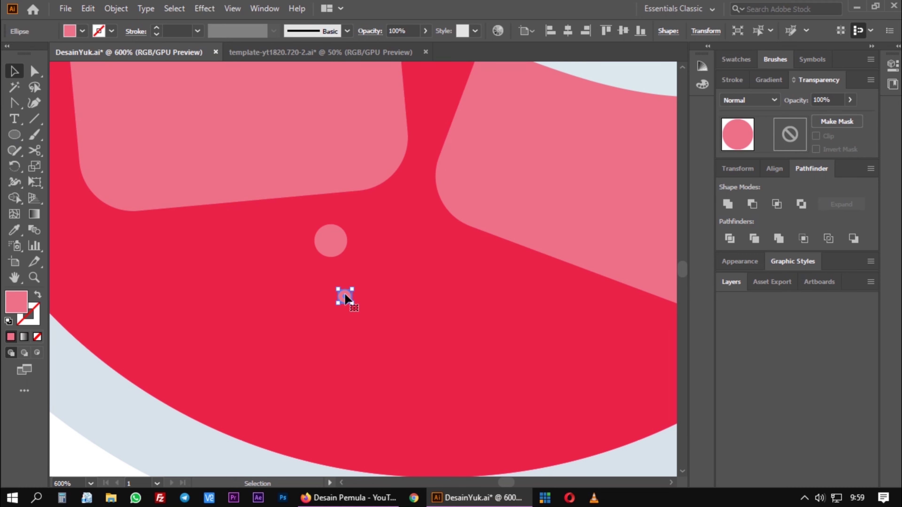
mouse_move(339, 239)
alt+mouse_down()
mouse_move(373, 266)
mouse_move(371, 275)
alt+mouse_up()
click(278, 330)
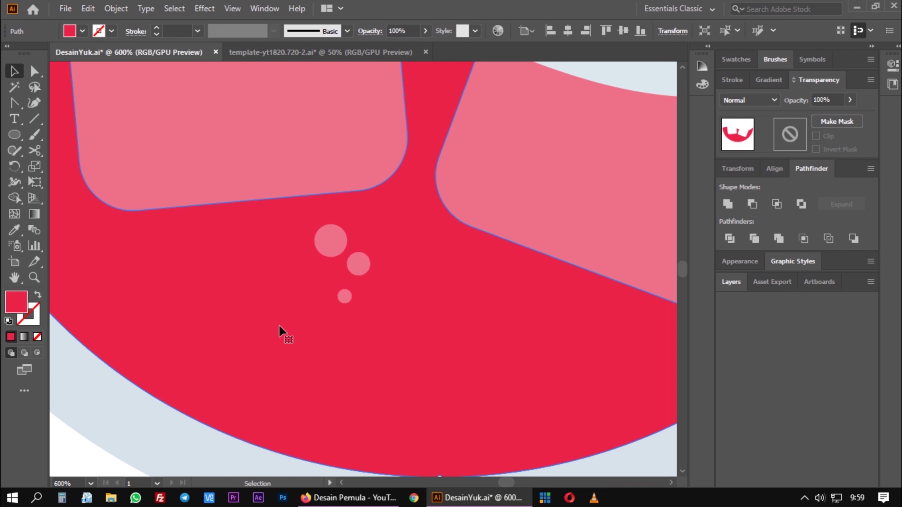
Copy a bubble pair further right in the wine and add a tiny third bubble below it.
scroll(346, 342, down, 2)
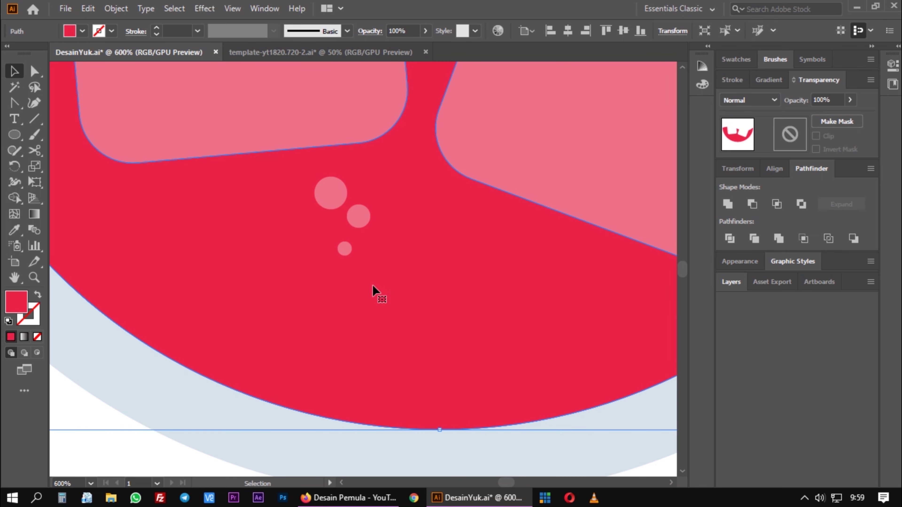
click(357, 217)
shift+click(333, 194)
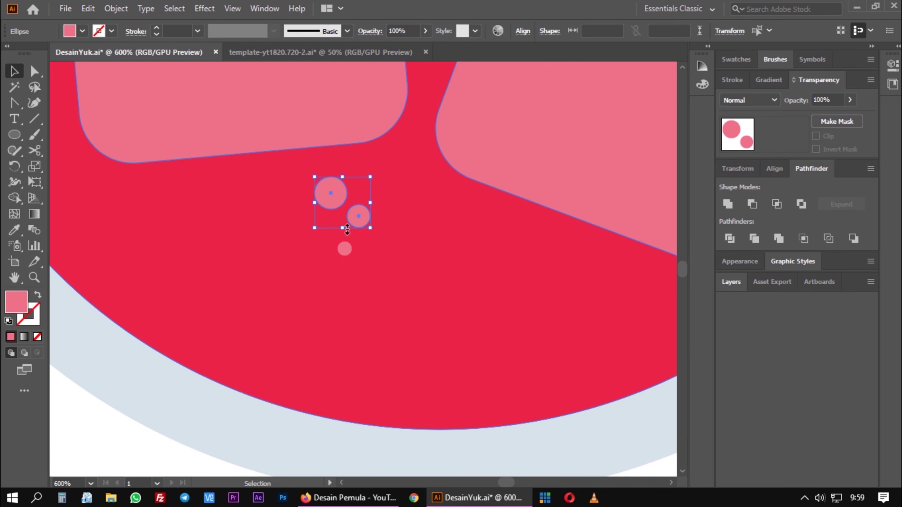
alt+drag(357, 221, 557, 301)
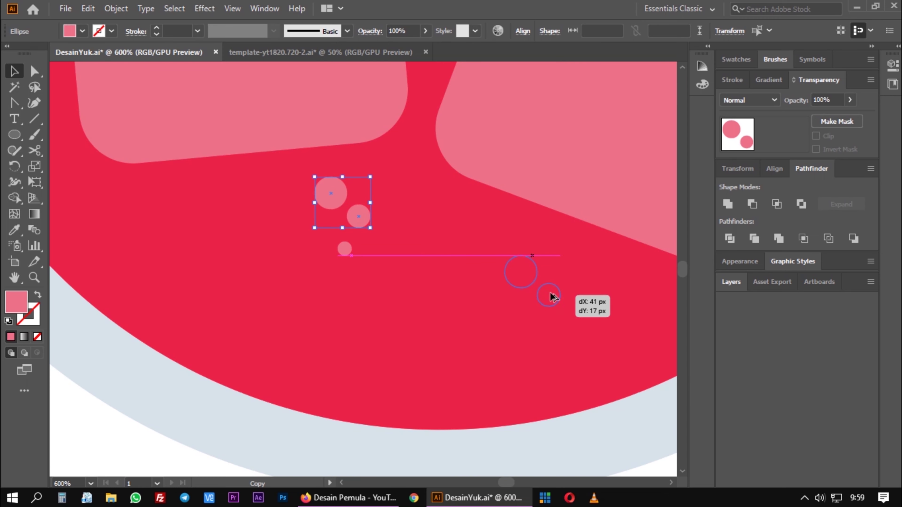
click(578, 338)
drag(557, 302, 514, 305)
click(564, 332)
click(343, 250)
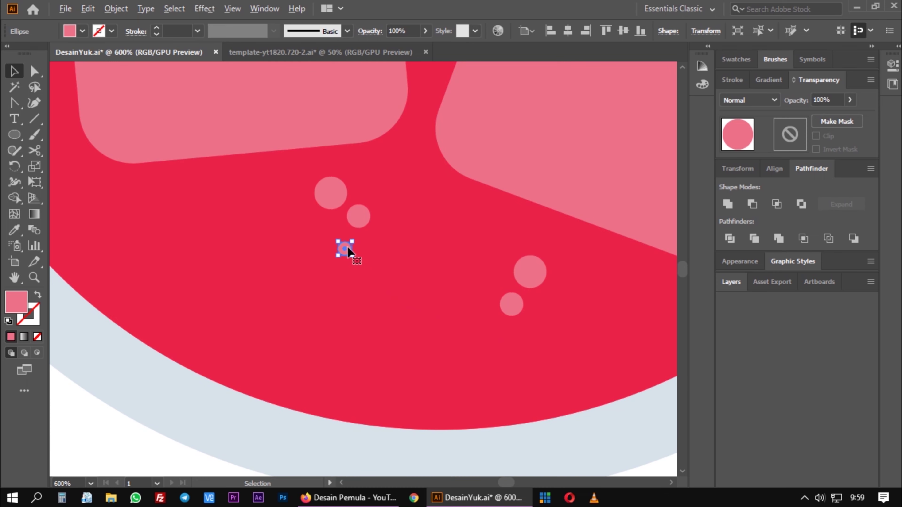
click(522, 312)
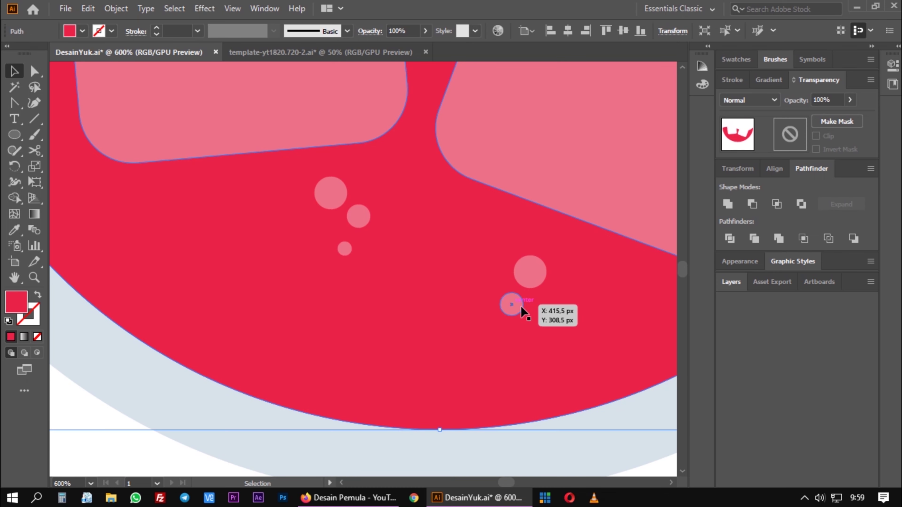
scroll(515, 305, up, 2)
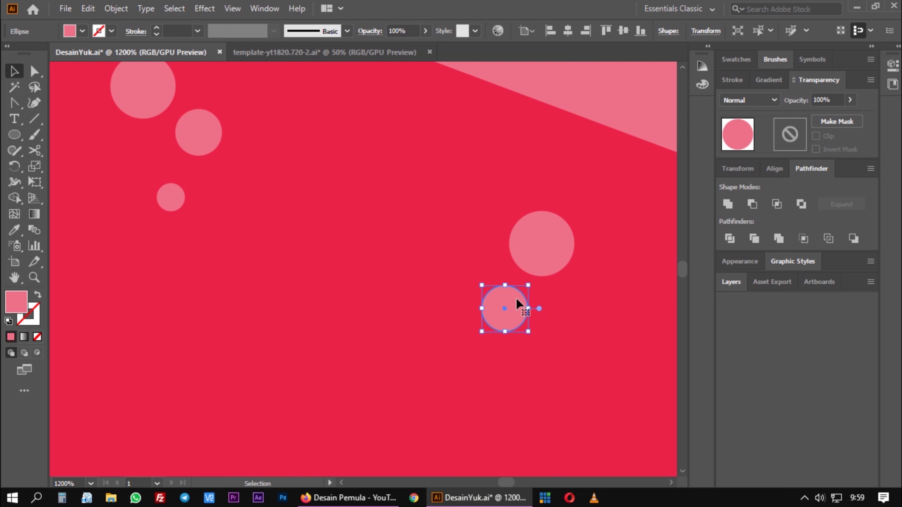
drag(525, 311, 576, 346)
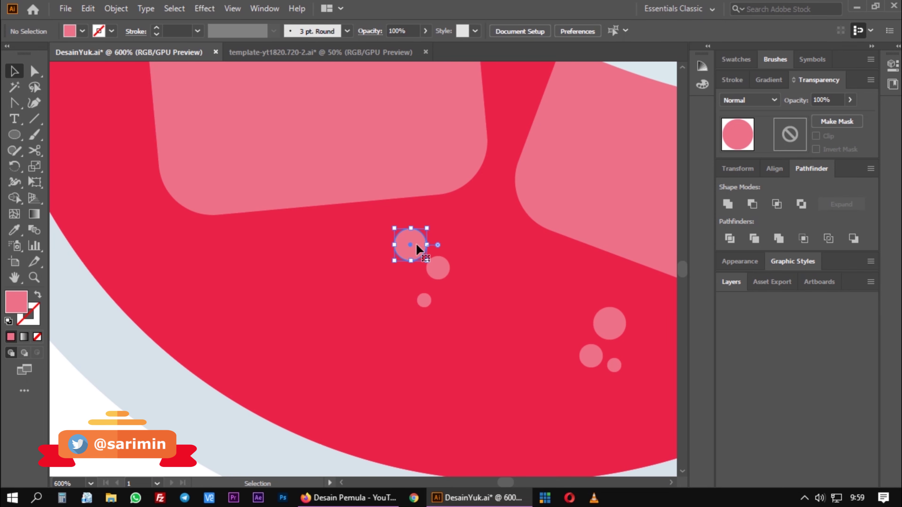
Alt-drag a copy of the right bubble cluster toward the wine's left side.
click(610, 323)
shift+click(591, 356)
shift+click(614, 365)
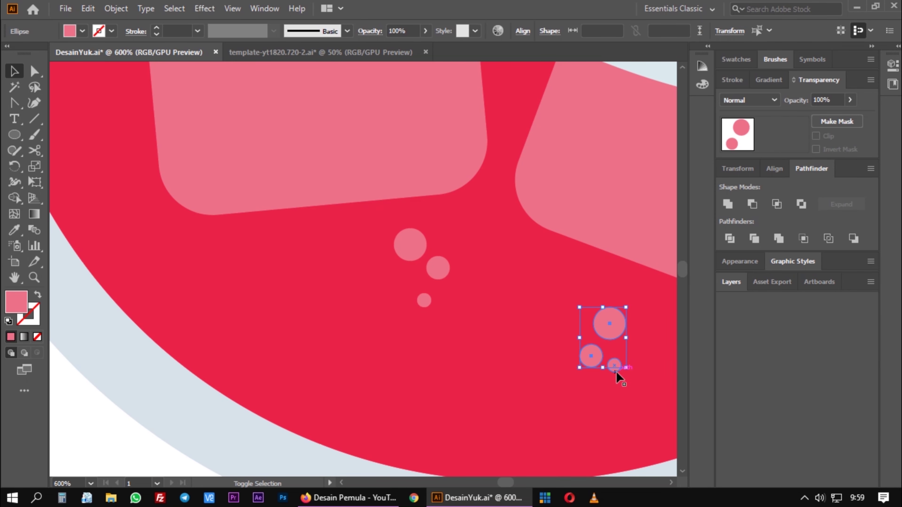
shift+click(615, 364)
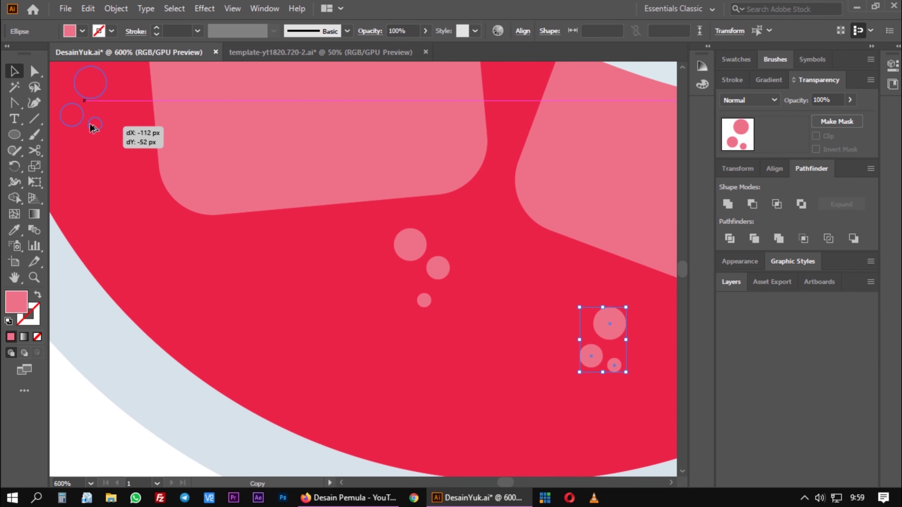
drag(615, 362, 97, 115)
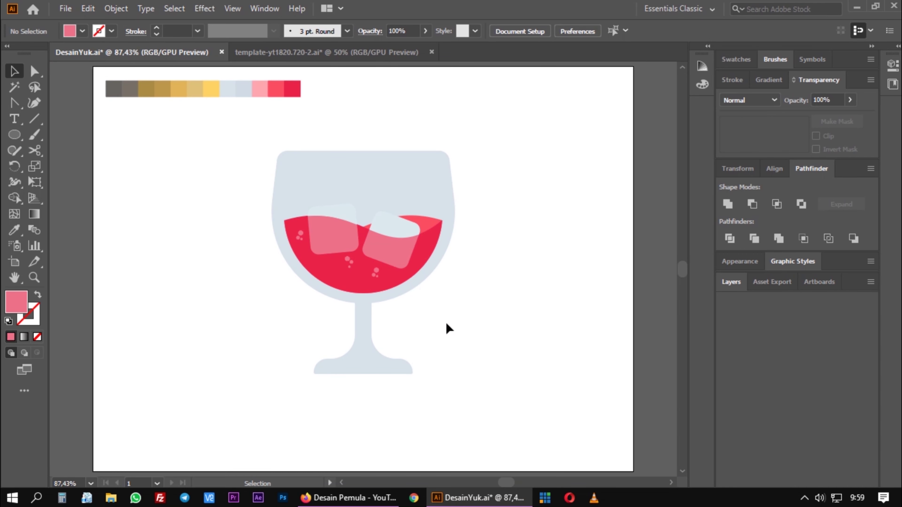
Move the whole glass slightly down and draw a large light ellipse.
drag(463, 388, 263, 156)
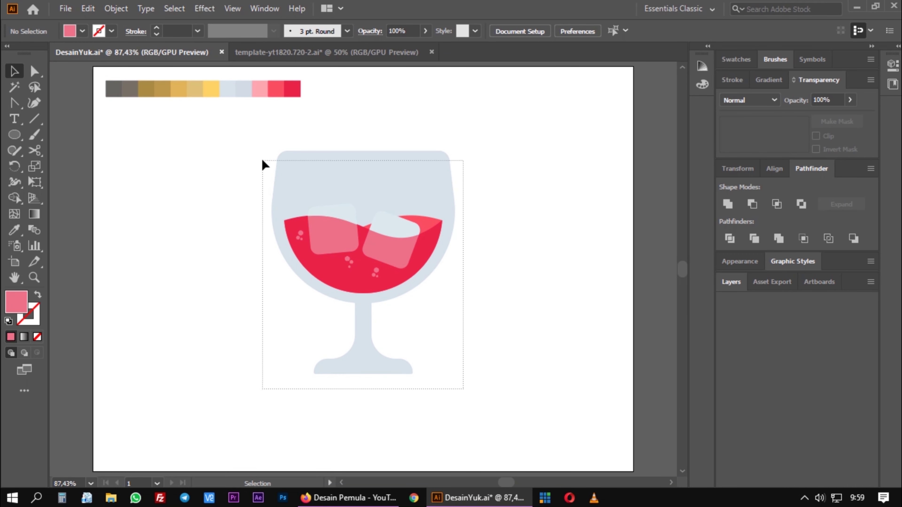
drag(380, 180, 381, 192)
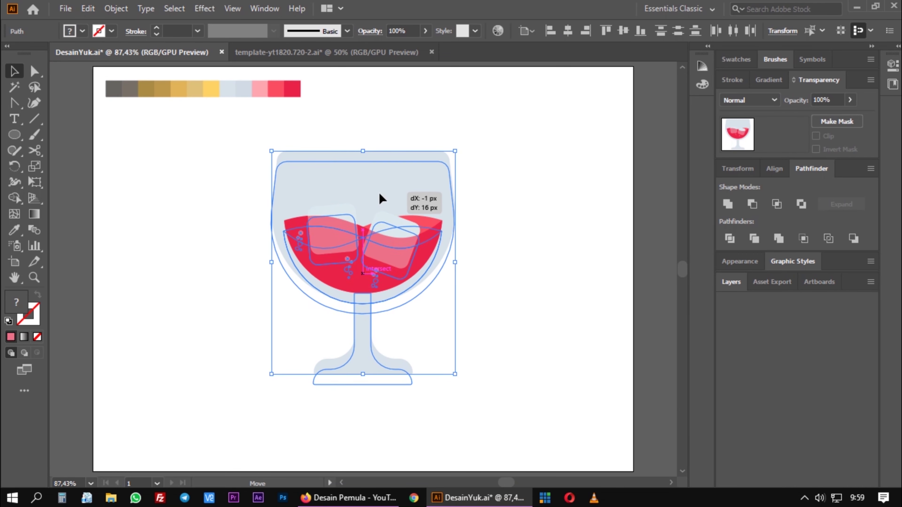
click(530, 213)
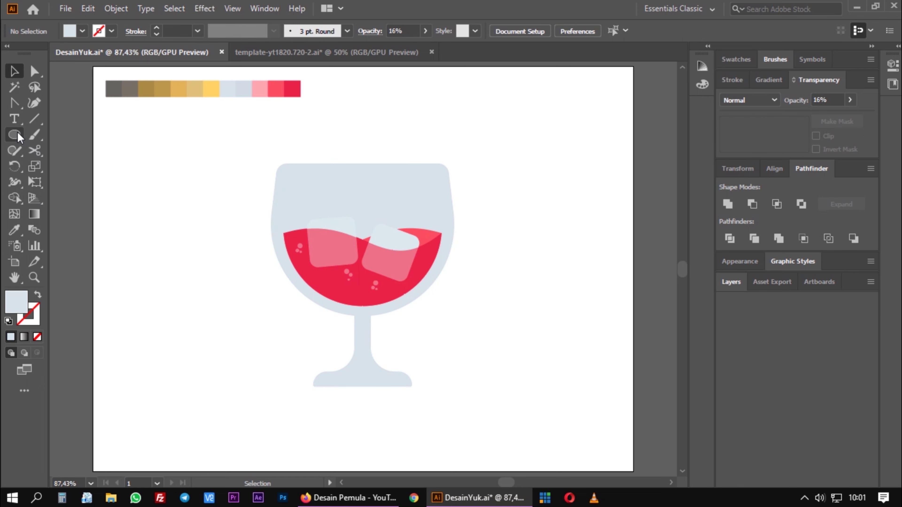
click(14, 134)
mouse_move(146, 147)
mouse_down()
mouse_move(264, 341)
mouse_move(311, 335)
mouse_up()
key(v)
click(453, 245)
Place an ellipse copy over the glass bowl and a spare copy down-left of the glass.
mouse_move(220, 296)
mouse_down()
mouse_move(385, 274)
mouse_move(409, 255)
mouse_up()
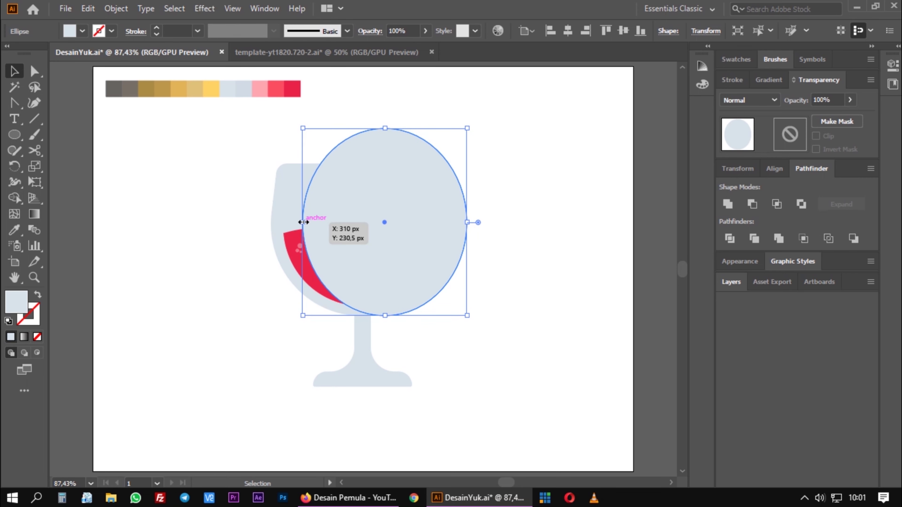
click(550, 303)
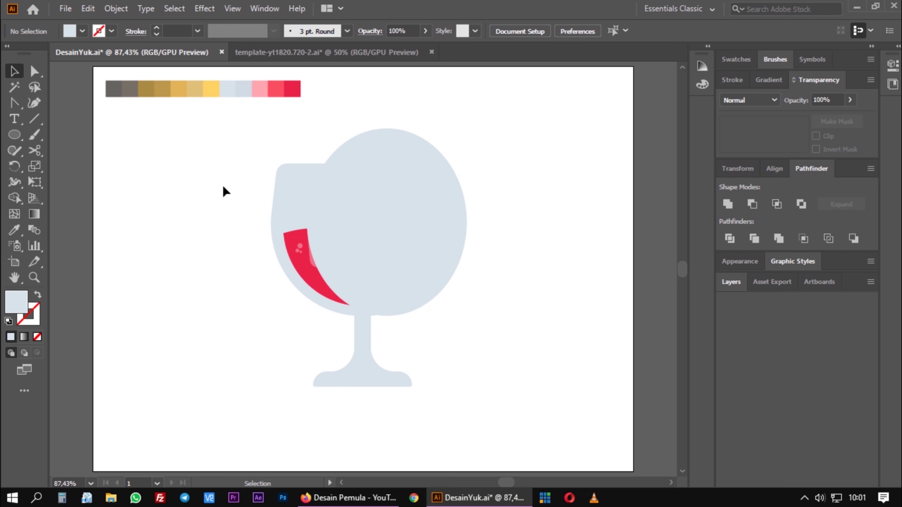
click(412, 245)
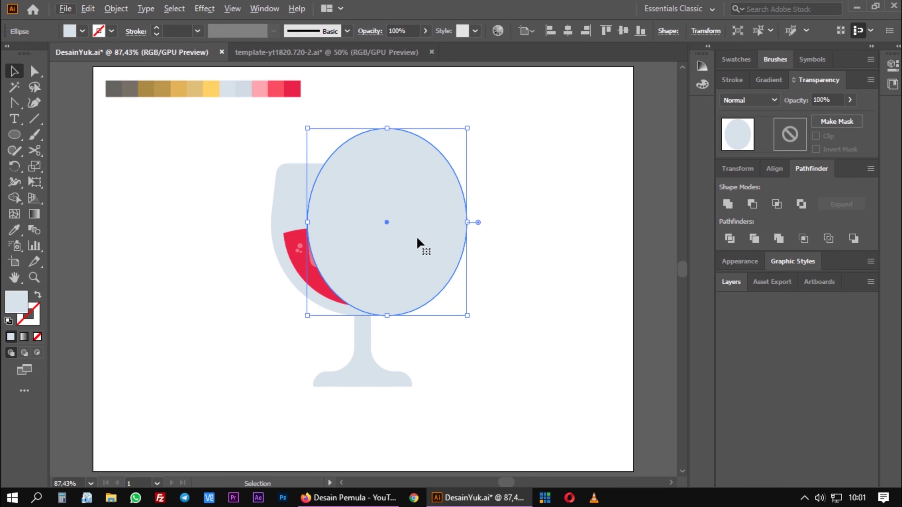
drag(418, 235, 227, 365)
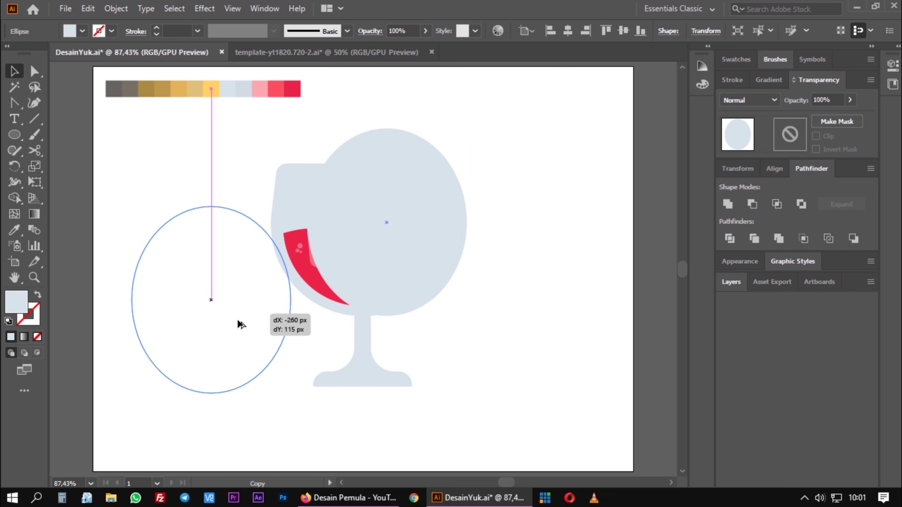
click(515, 369)
Trim the ellipse to the bowl with the Shape Builder to make the sheen shape.
drag(304, 143, 519, 284)
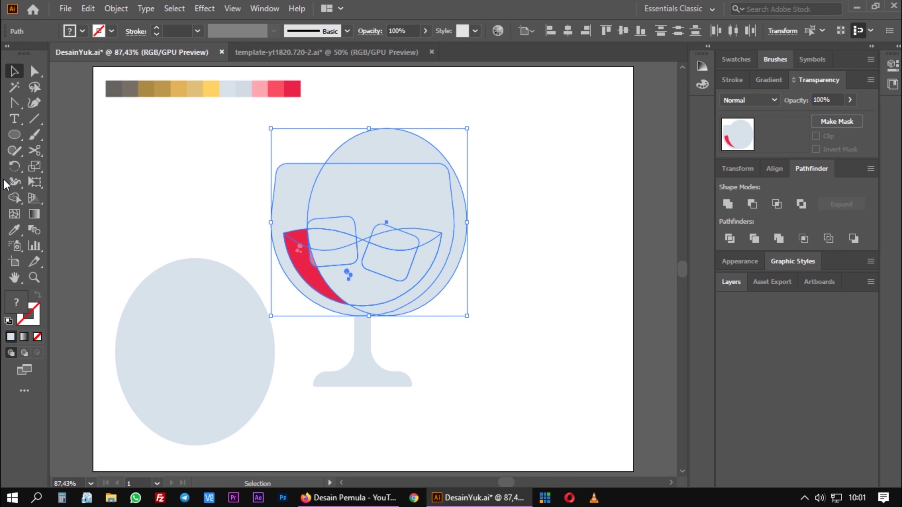
click(14, 198)
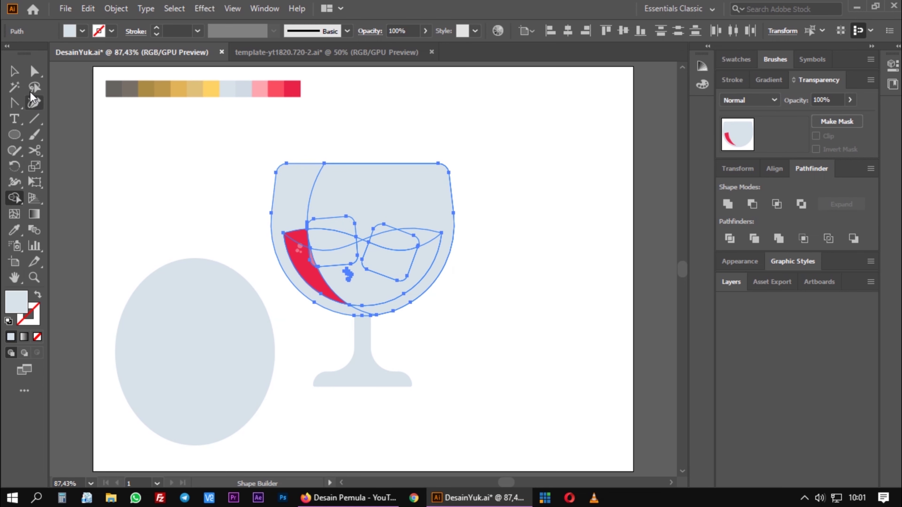
click(14, 71)
click(419, 121)
Set the sheen's opacity to 20% and move the spare ellipse over the glass's left side.
click(388, 179)
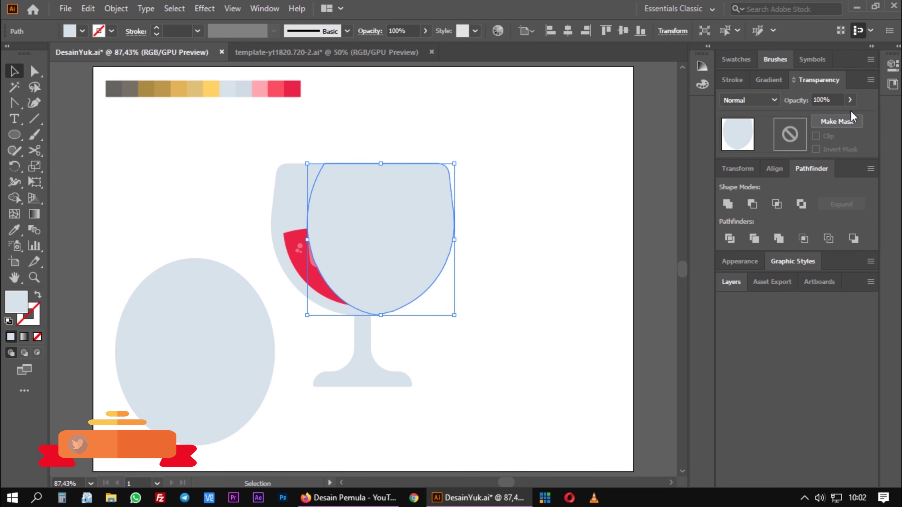
click(850, 100)
drag(851, 116, 812, 131)
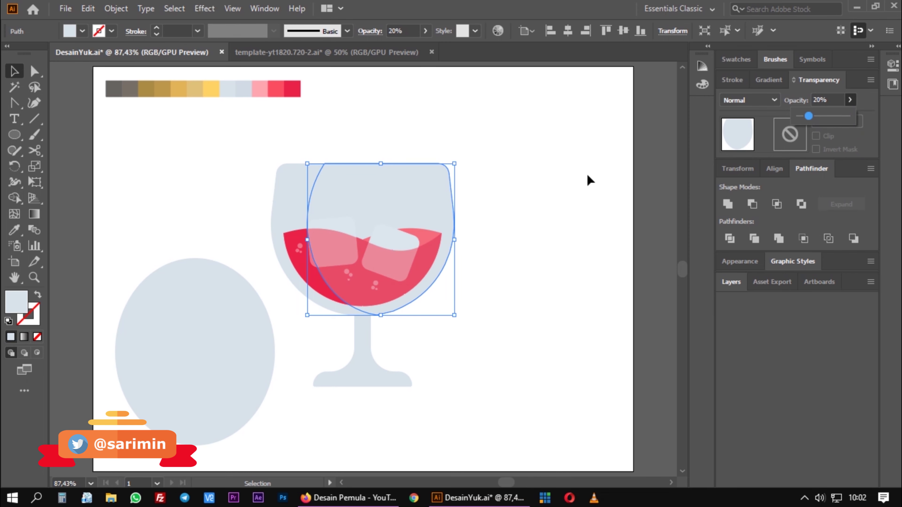
click(572, 208)
mouse_move(207, 409)
mouse_down()
mouse_move(343, 269)
mouse_move(355, 276)
mouse_up()
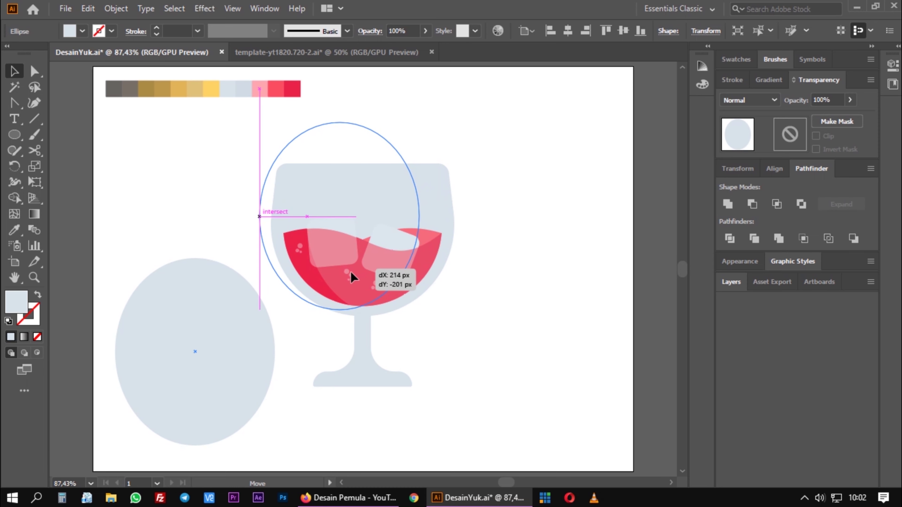
Trim the left-side ellipse to the glass outline with the Shape Builder.
drag(354, 272, 351, 273)
drag(542, 334, 306, 155)
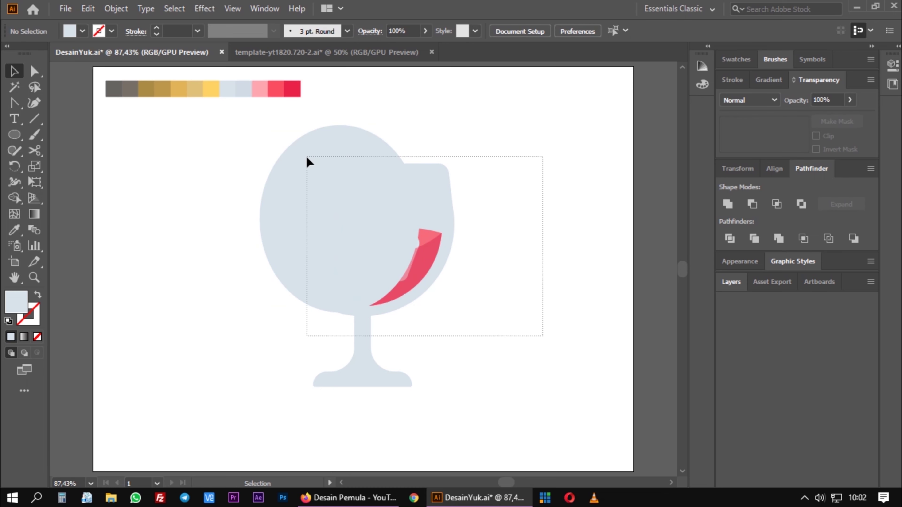
click(14, 197)
alt+click(346, 144)
click(13, 72)
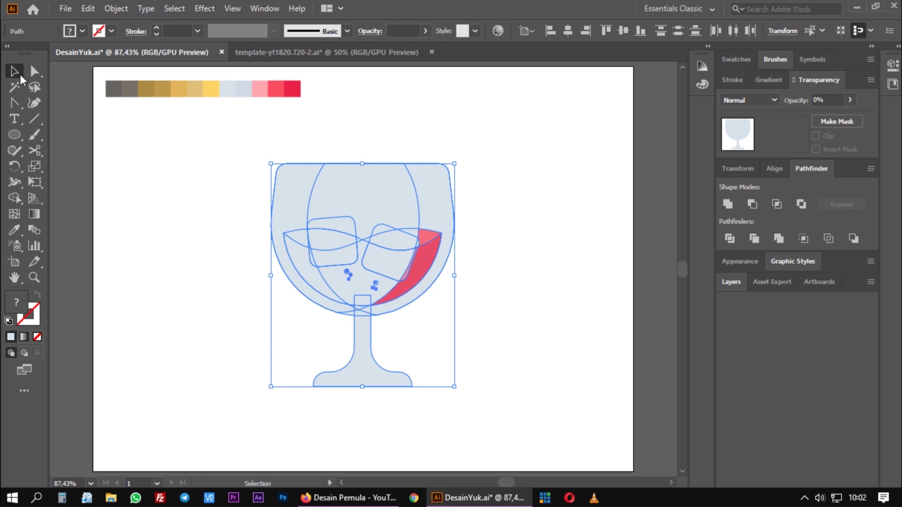
Lower the glass bowl's opacity to 8% in Transparency.
click(330, 195)
click(850, 100)
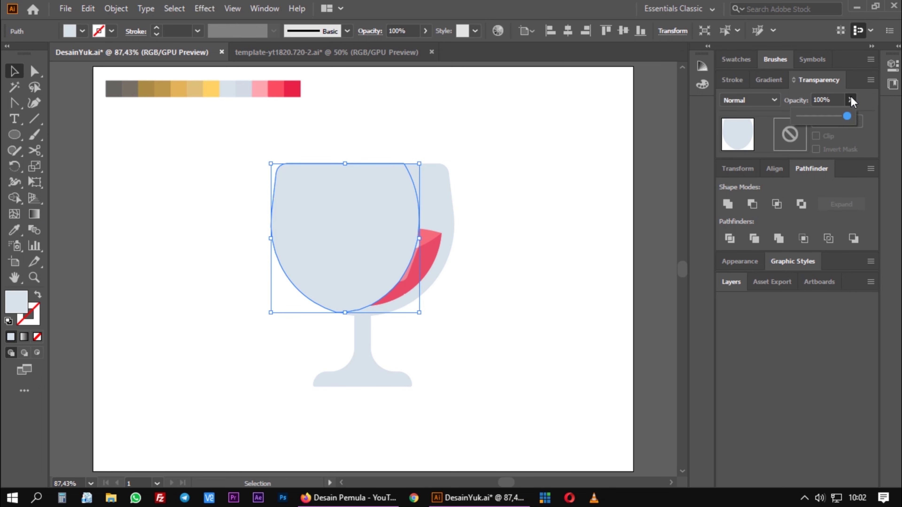
drag(809, 122, 804, 122)
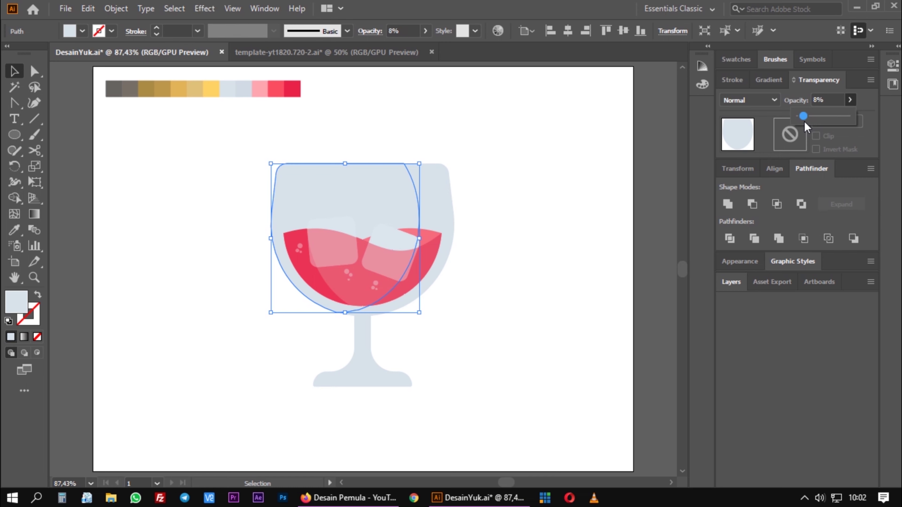
click(555, 210)
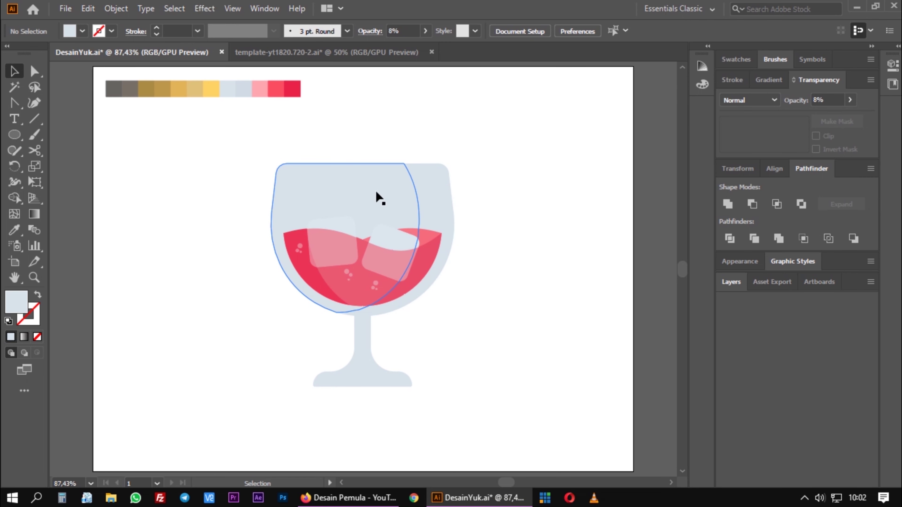
Select the faint overlay and glass parts to inspect them, then clear the selection.
click(433, 196)
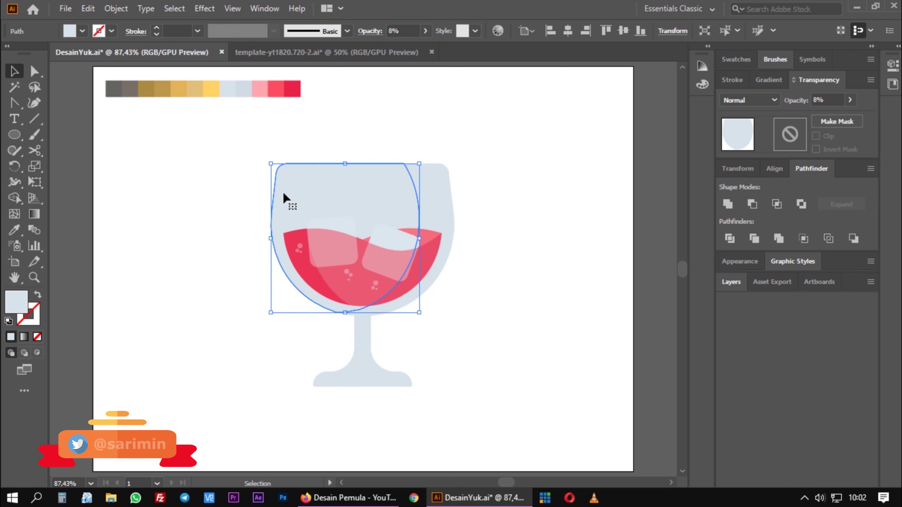
click(546, 219)
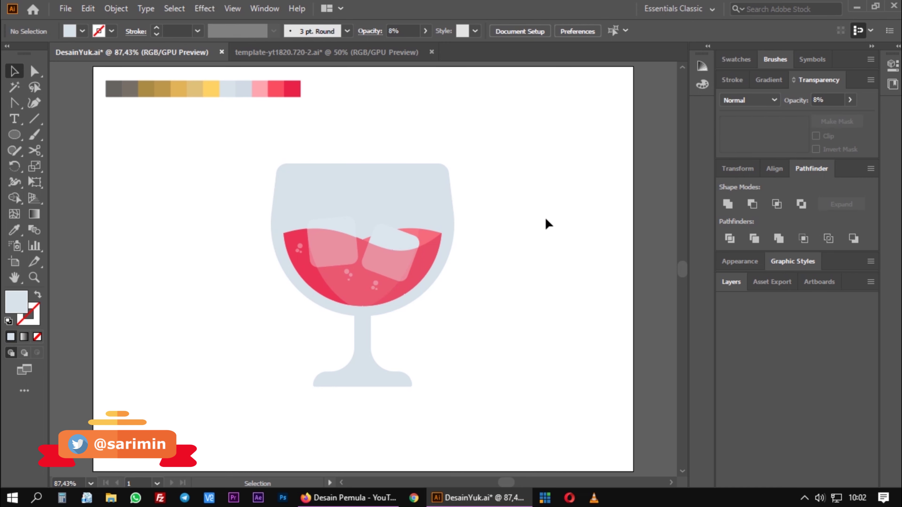
drag(334, 327, 346, 342)
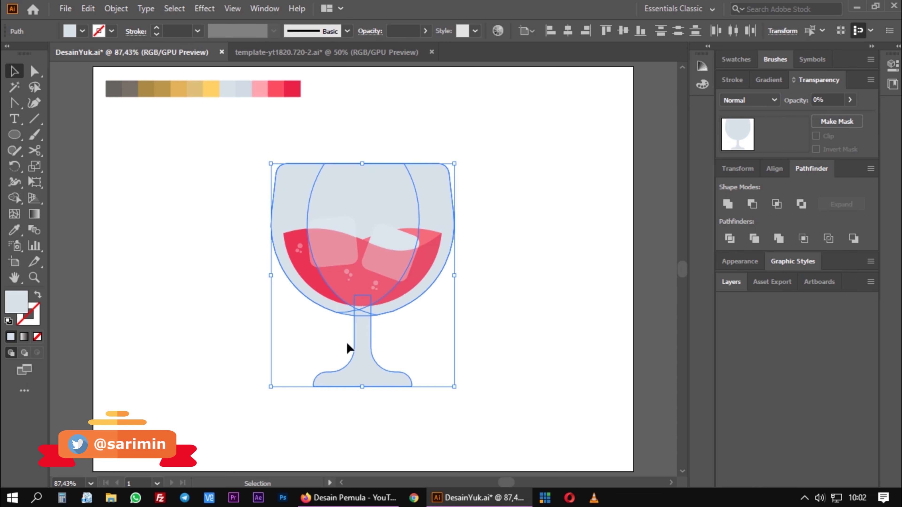
click(184, 282)
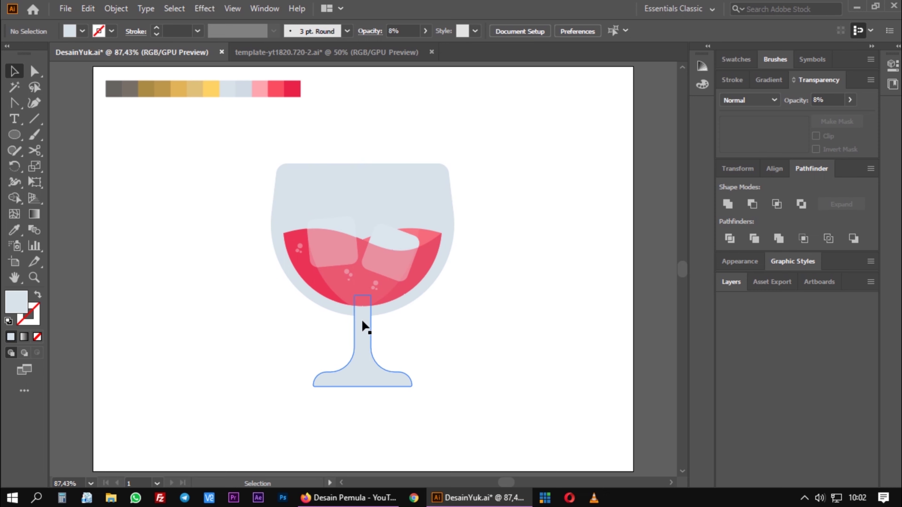
scroll(353, 328, up, 3)
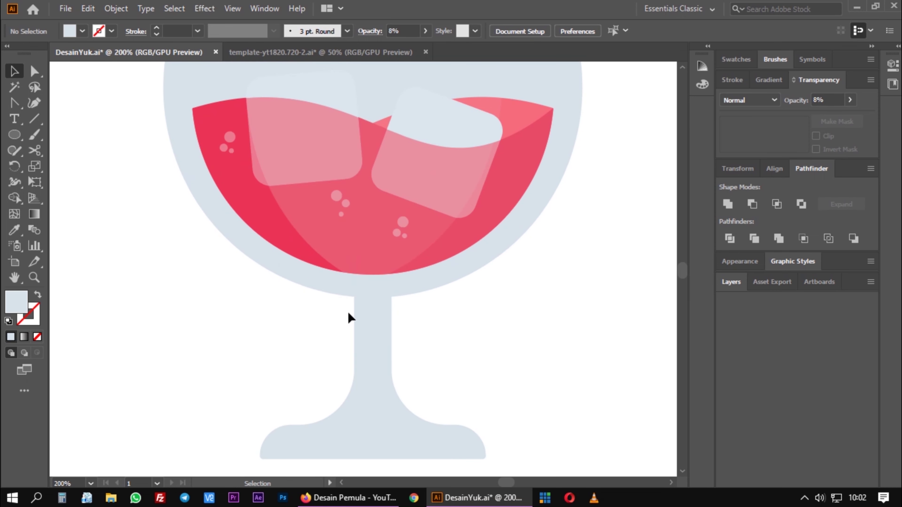
Unite the glass bowl and stem into one shape via Pathfinder.
click(353, 300)
click(774, 168)
click(811, 168)
click(728, 205)
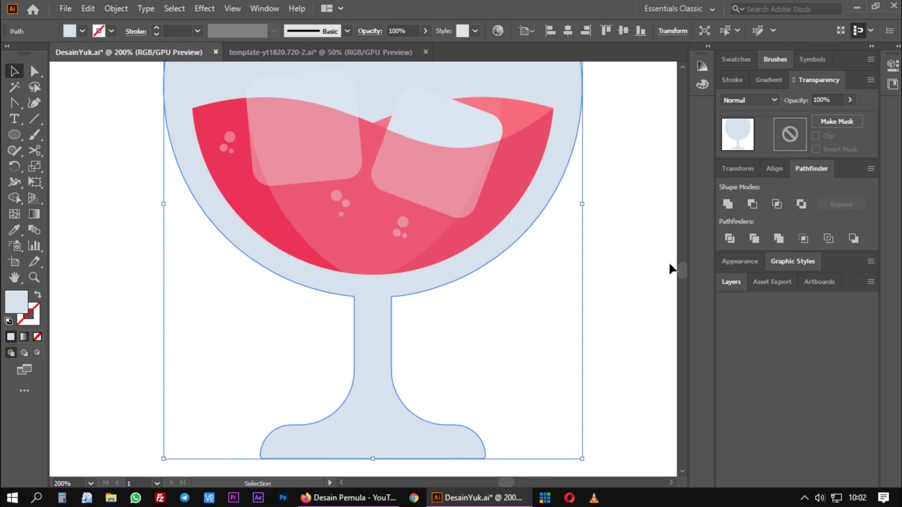
click(429, 312)
click(387, 310)
Round the stem-to-bowl junction corners to about 10 px and fit the artboard in view.
key(ctrl)
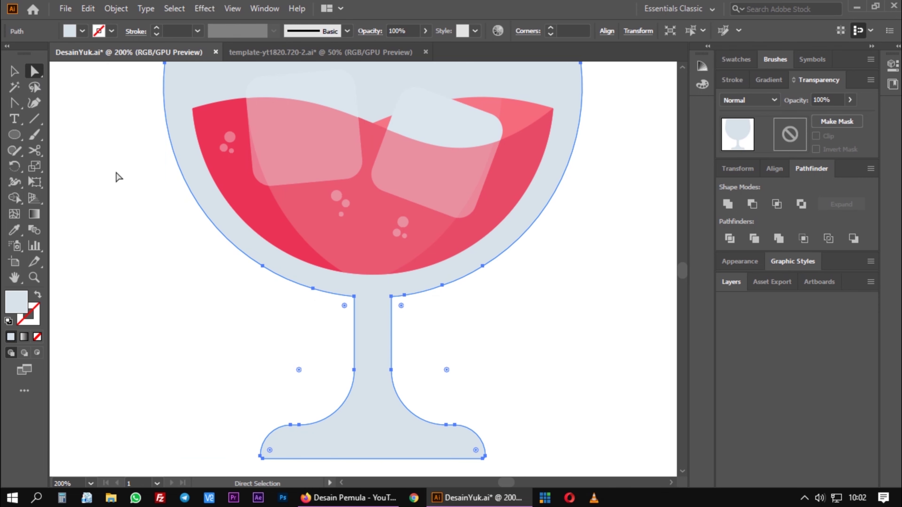
drag(344, 306, 280, 372)
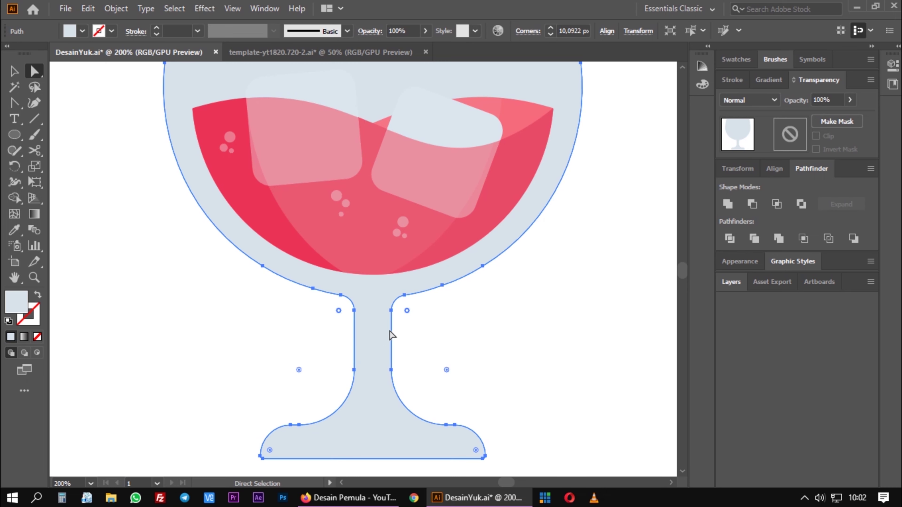
drag(407, 310, 491, 366)
key(v)
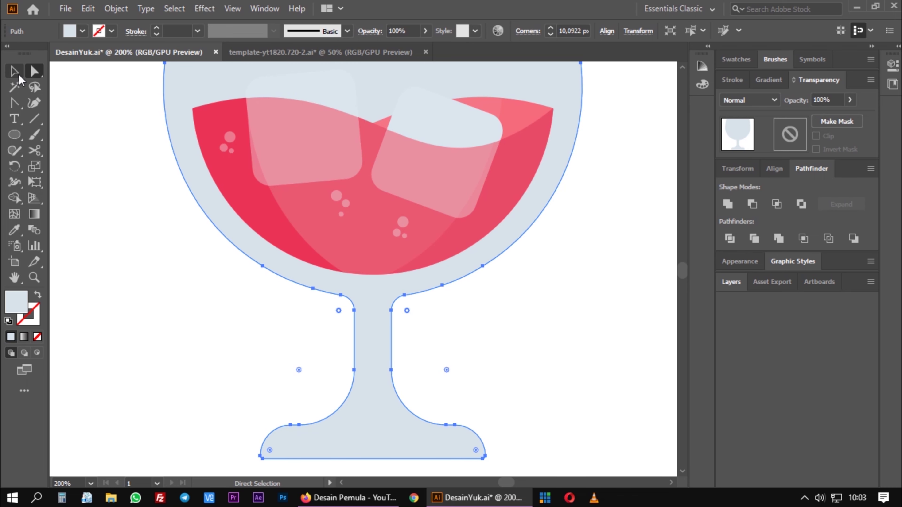
click(181, 321)
key(ctrl+0)
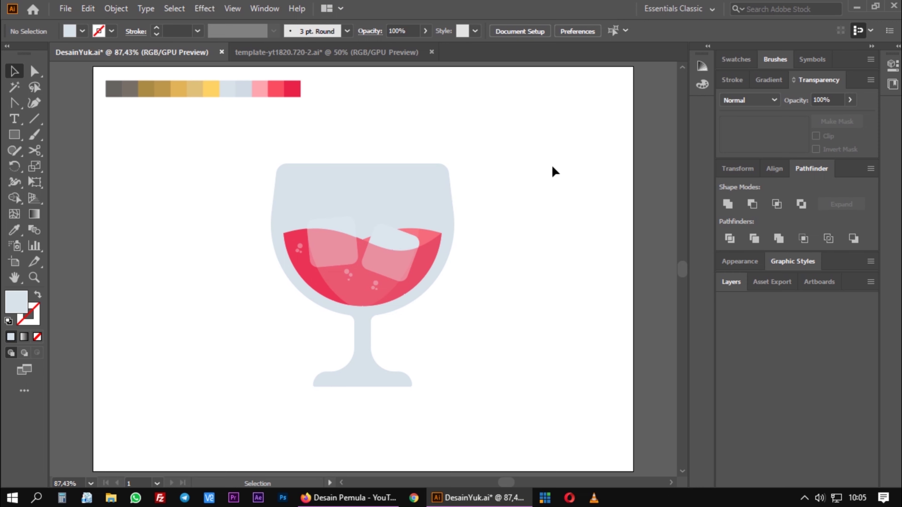
click(13, 103)
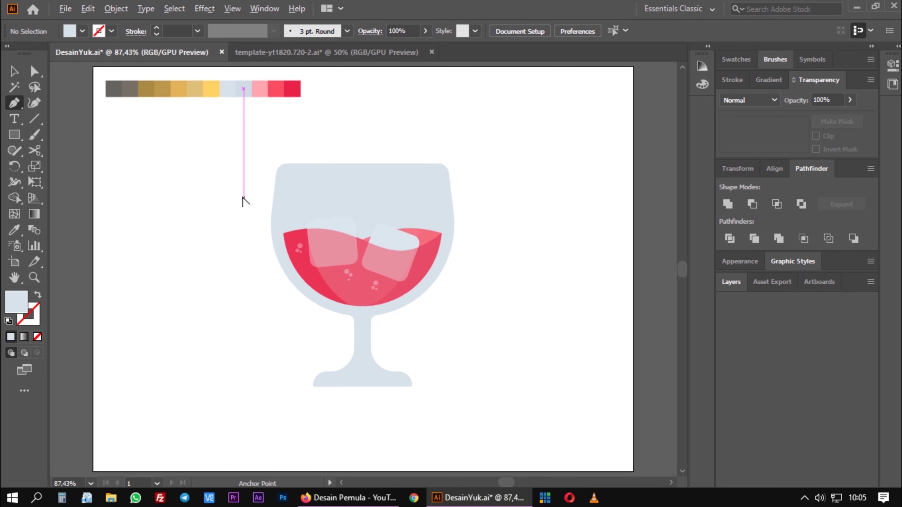
Draw a curved Pen path down the upper-left inside of the glass bowl.
scroll(242, 198, up, 2)
scroll(242, 197, up, 1)
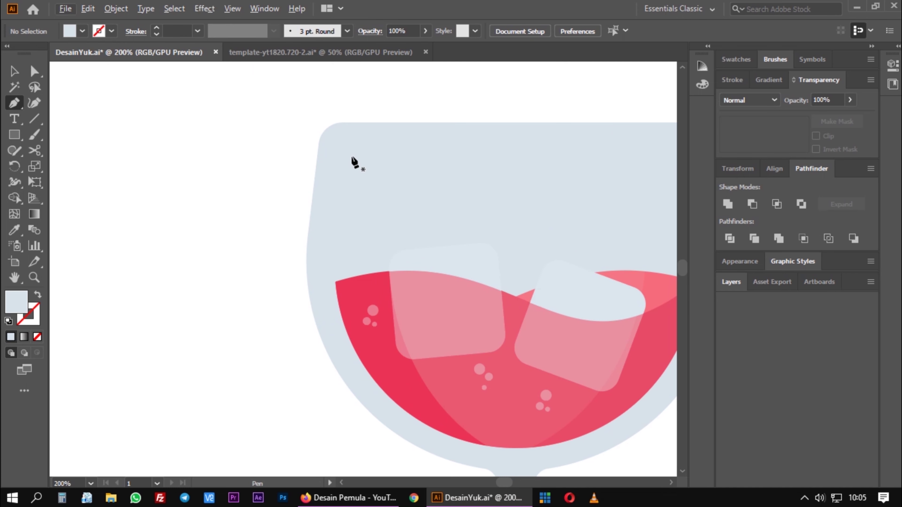
click(353, 156)
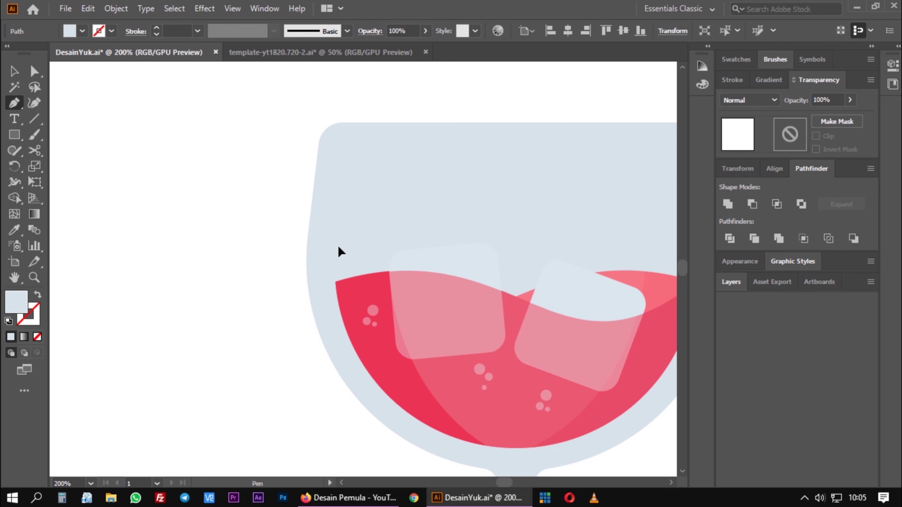
drag(339, 281, 339, 297)
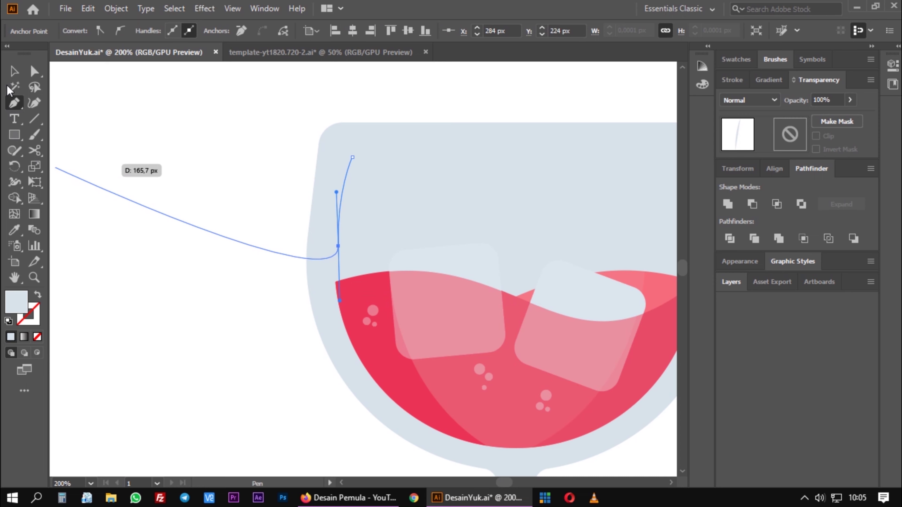
click(14, 71)
click(305, 216)
click(343, 203)
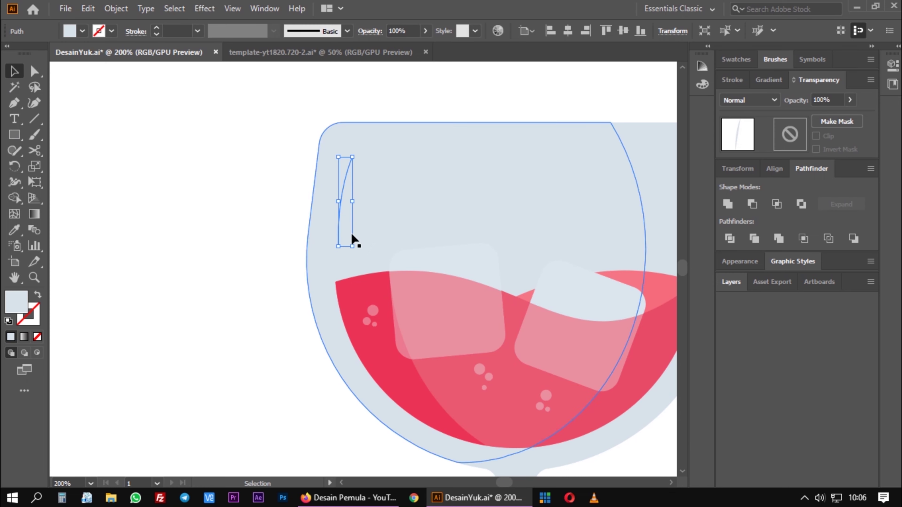
Set the highlight path's stroke weight to 8 pt.
click(179, 34)
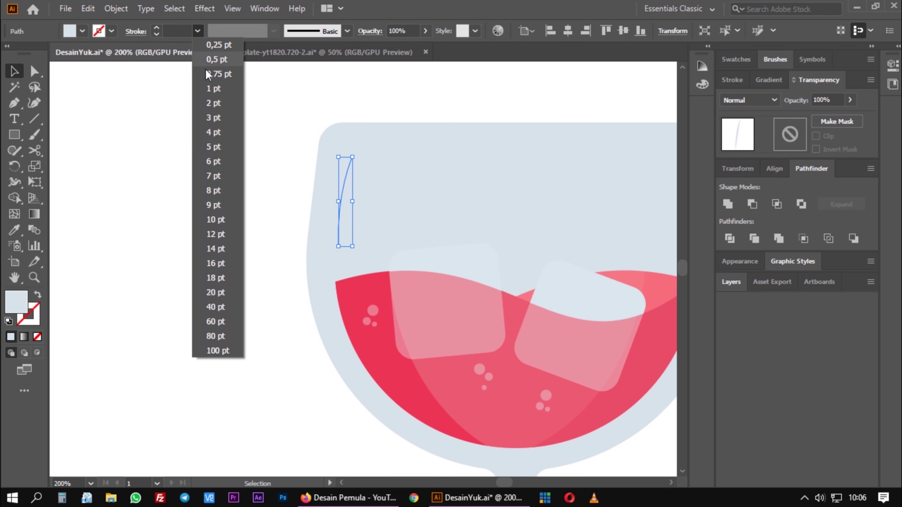
click(210, 145)
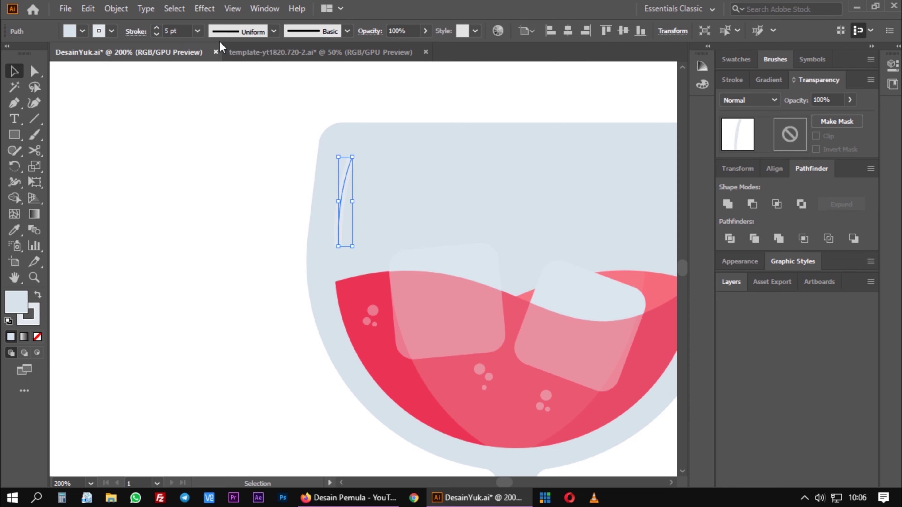
click(199, 31)
click(215, 189)
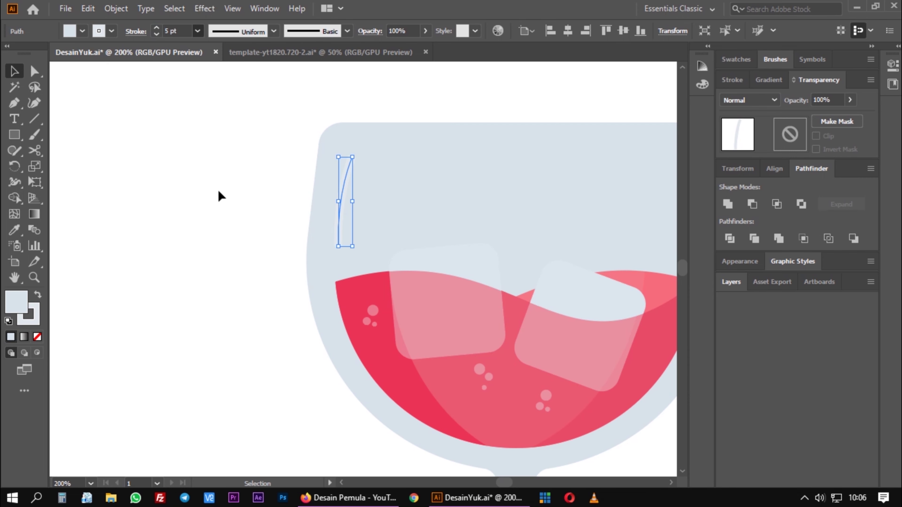
text(8)
click(157, 169)
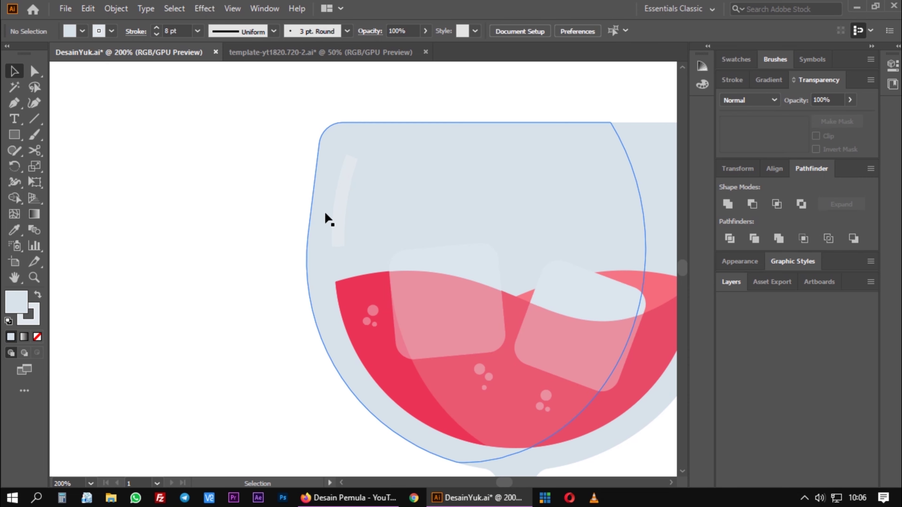
click(337, 206)
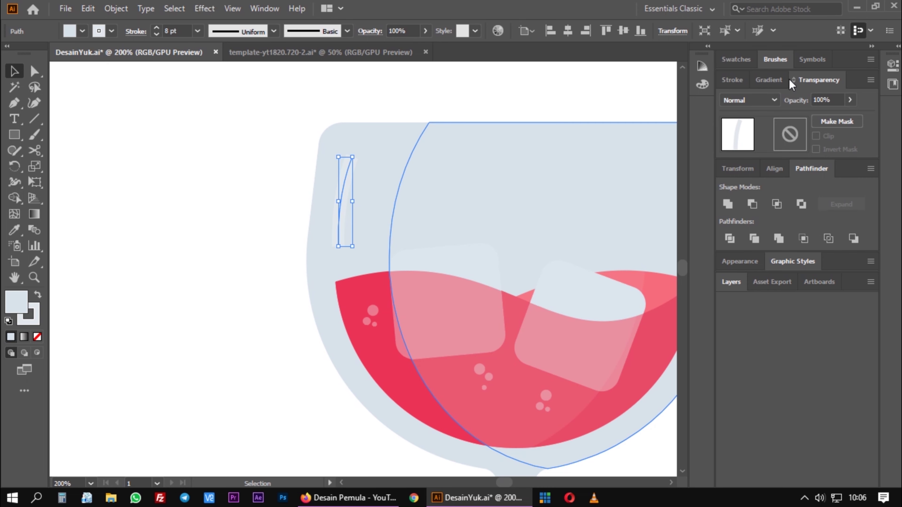
Set the highlight stroke's cap to Round Cap in the Stroke panel.
click(743, 80)
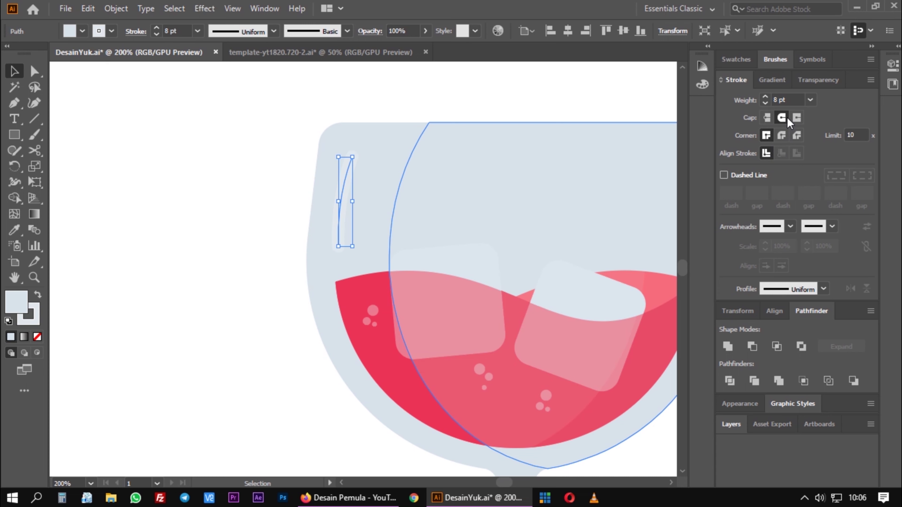
scroll(245, 180, up, 1)
scroll(249, 181, up, 1)
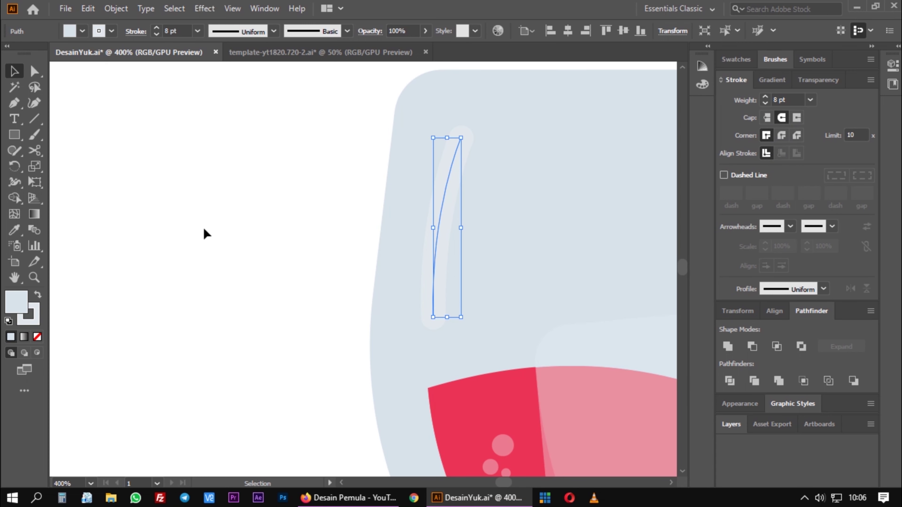
click(245, 245)
Cut the curved highlight path at two points near its lower end with Scissors.
click(435, 242)
click(34, 150)
click(433, 298)
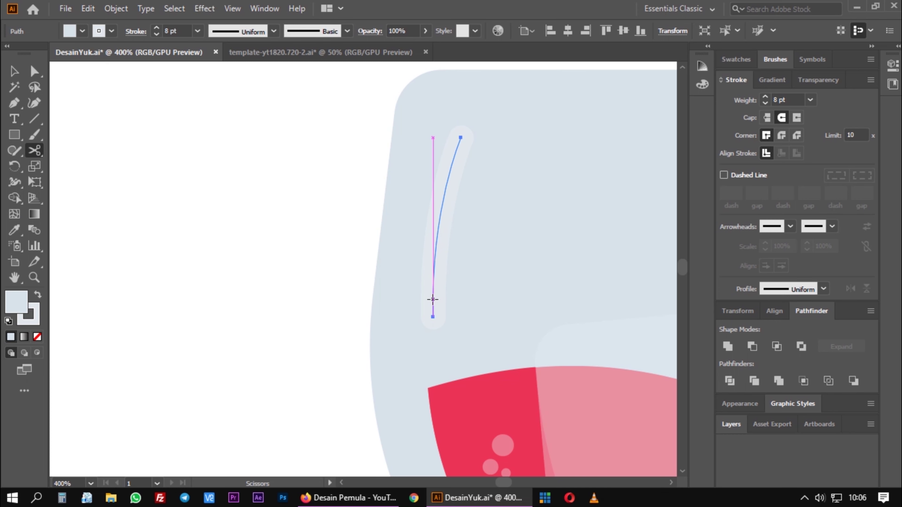
click(433, 255)
Delete the short cut piece of highlight, leaving a small gap, and fit the artboard.
click(21, 76)
click(156, 223)
click(434, 279)
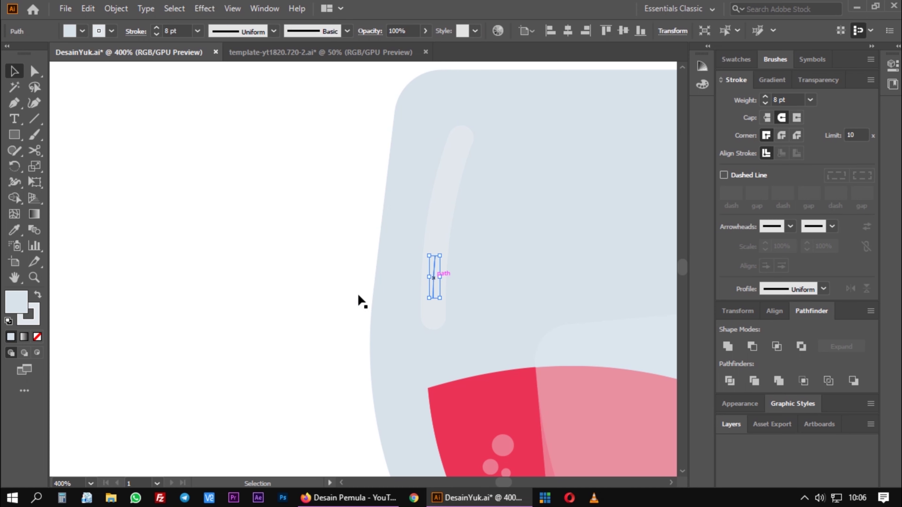
key(Delete)
key(ctrl+0)
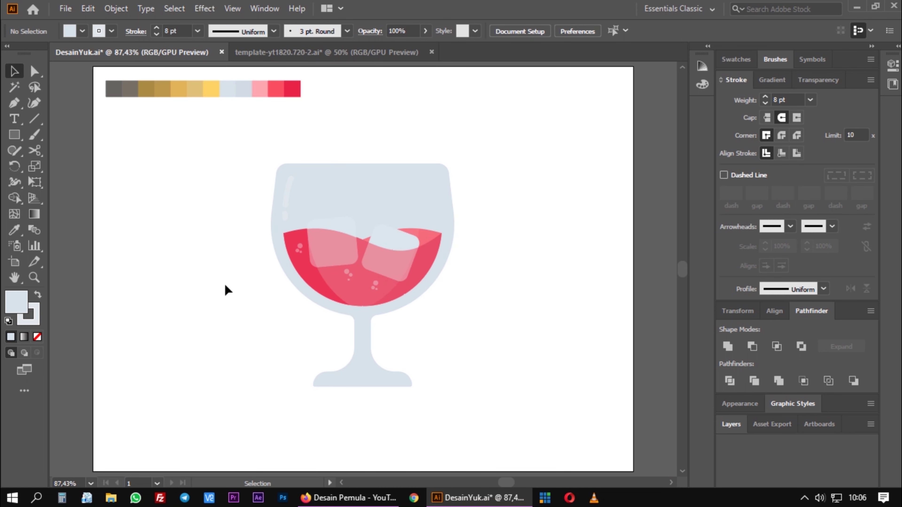